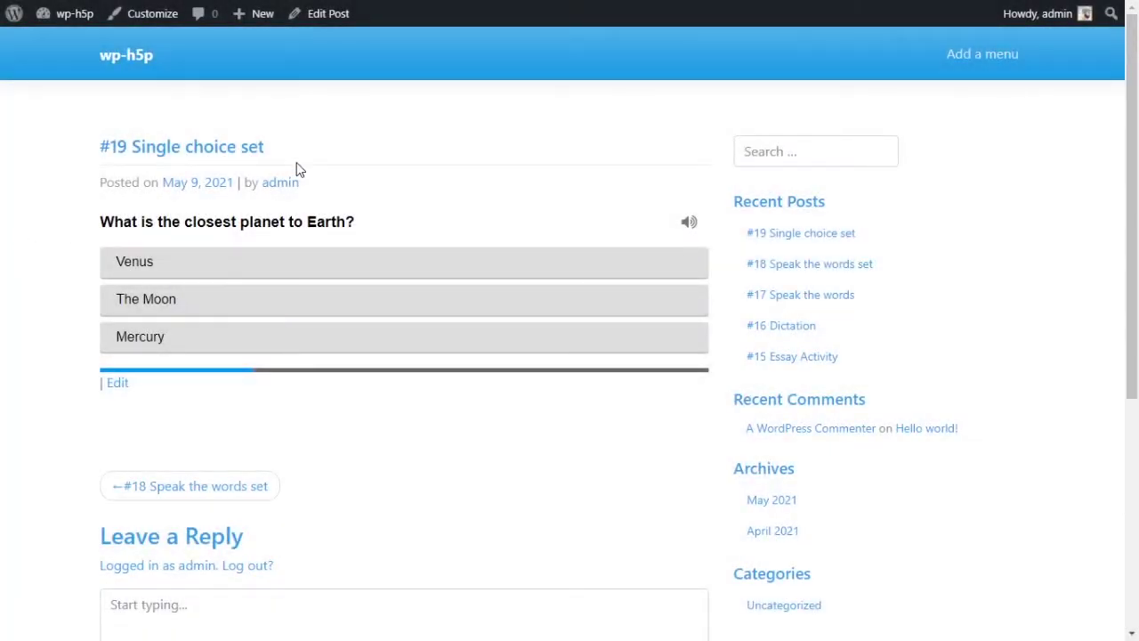
Step: Highlight parts of the post title and the first question's text, then clear the selections
drag(286, 147, 135, 146)
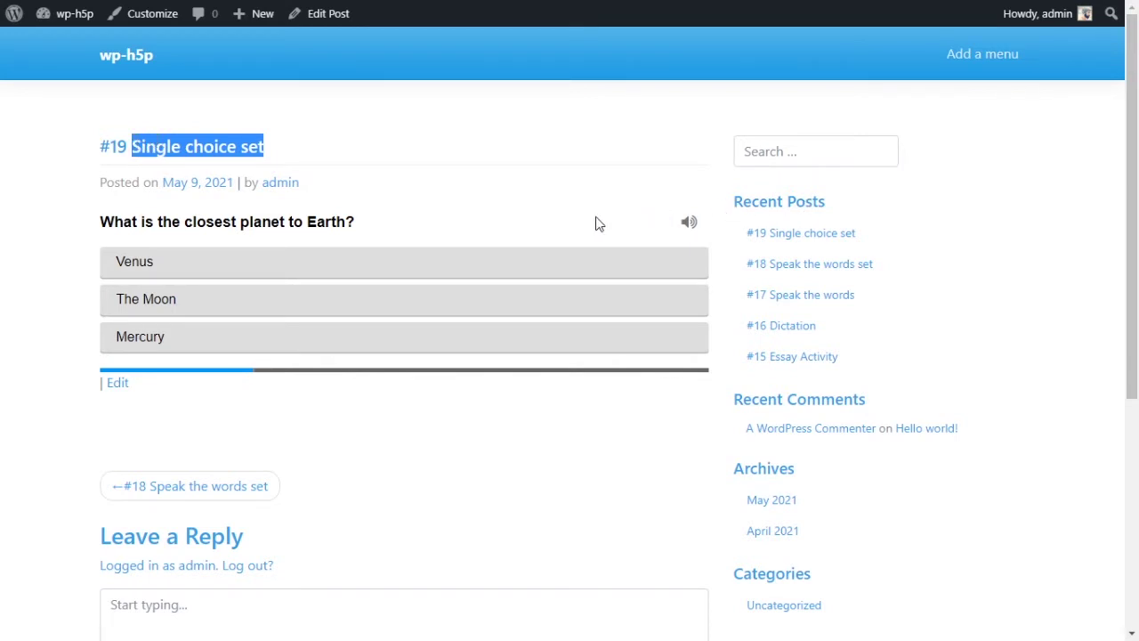
double_click(308, 221)
click(309, 222)
click(185, 221)
drag(172, 145, 293, 148)
click(293, 147)
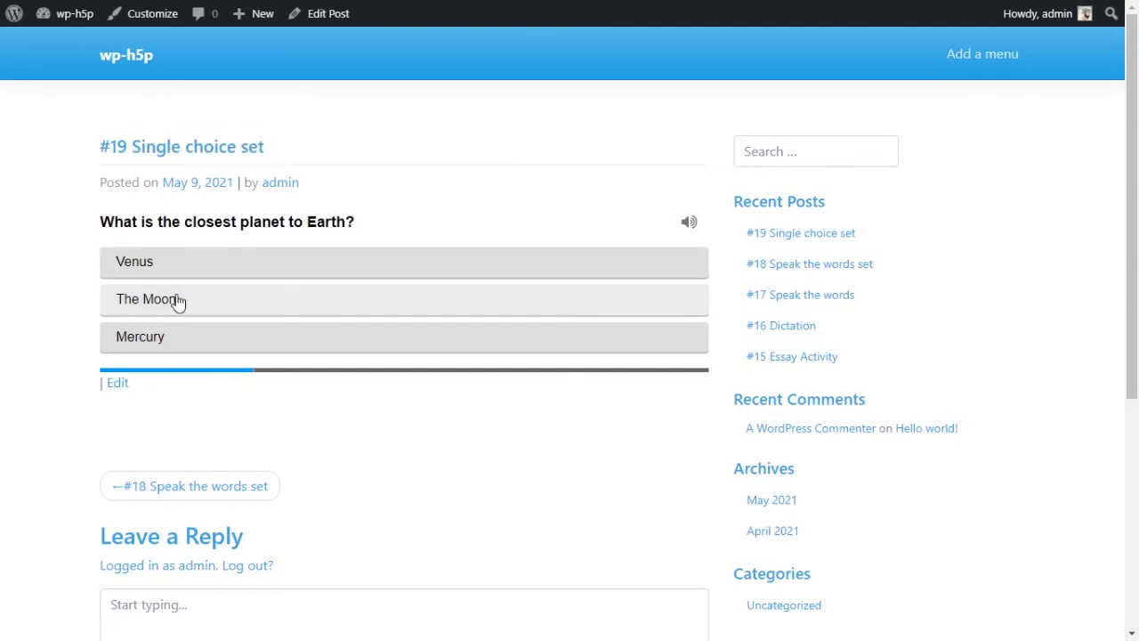
drag(124, 222, 346, 221)
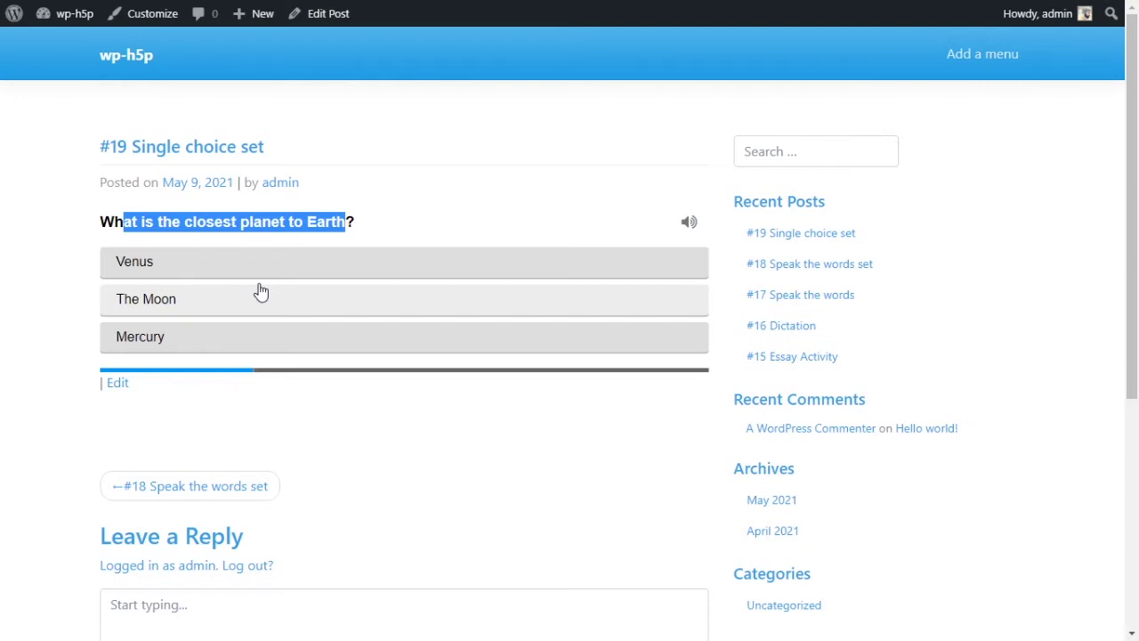
click(131, 244)
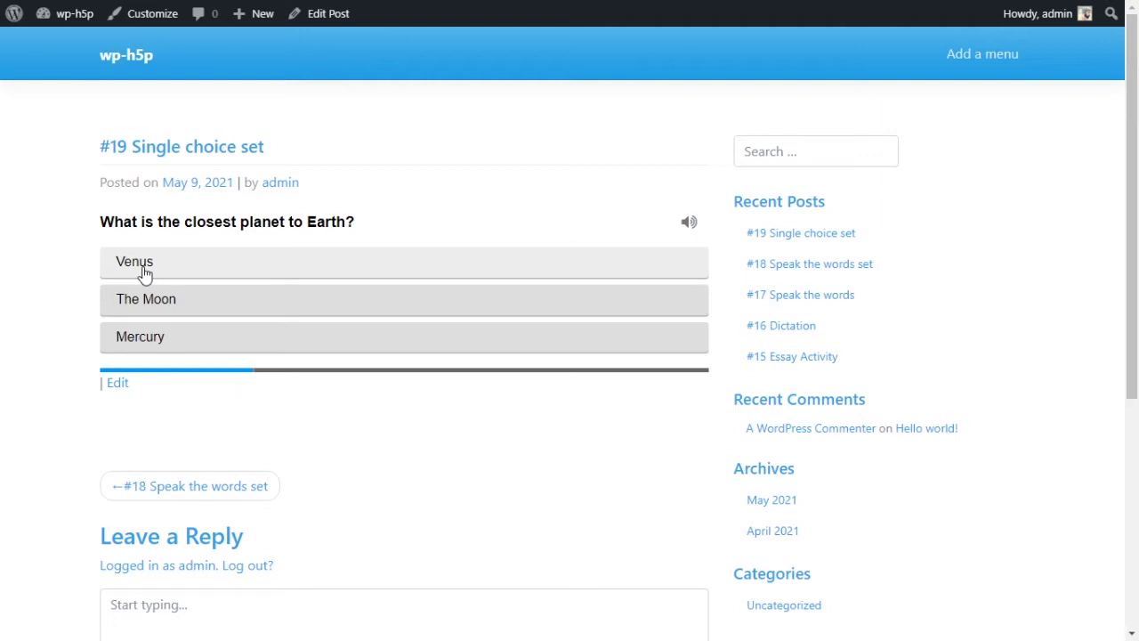
drag(125, 221, 99, 223)
drag(306, 214, 359, 223)
click(341, 218)
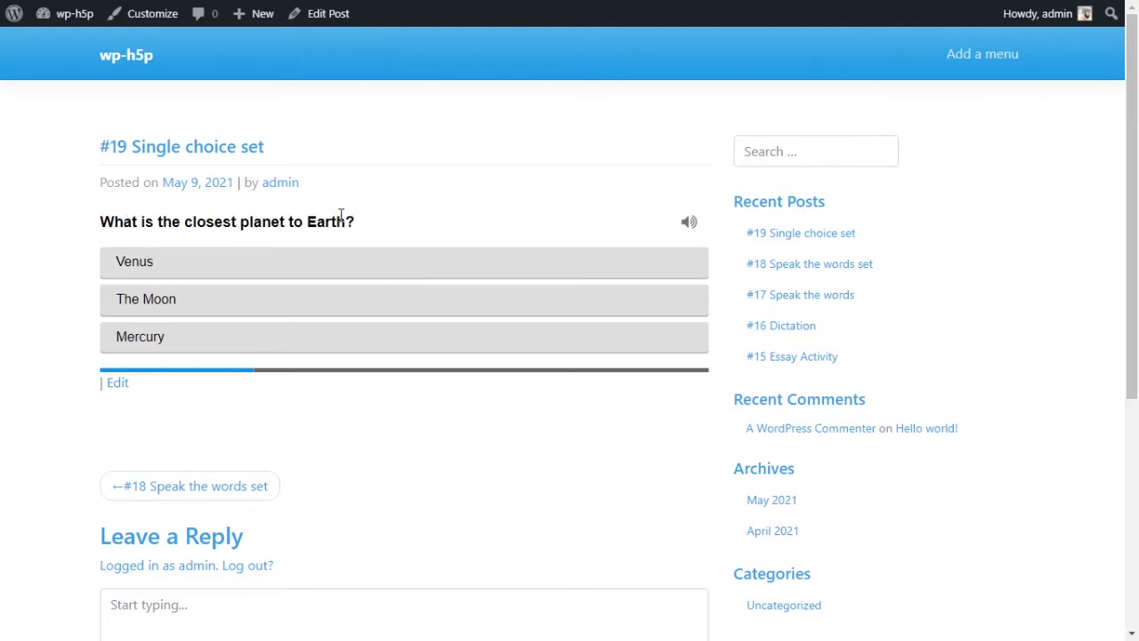
Step: Answer Mercury, 550,000 Earths and 6 to reach the 2/3 results screen
click(185, 344)
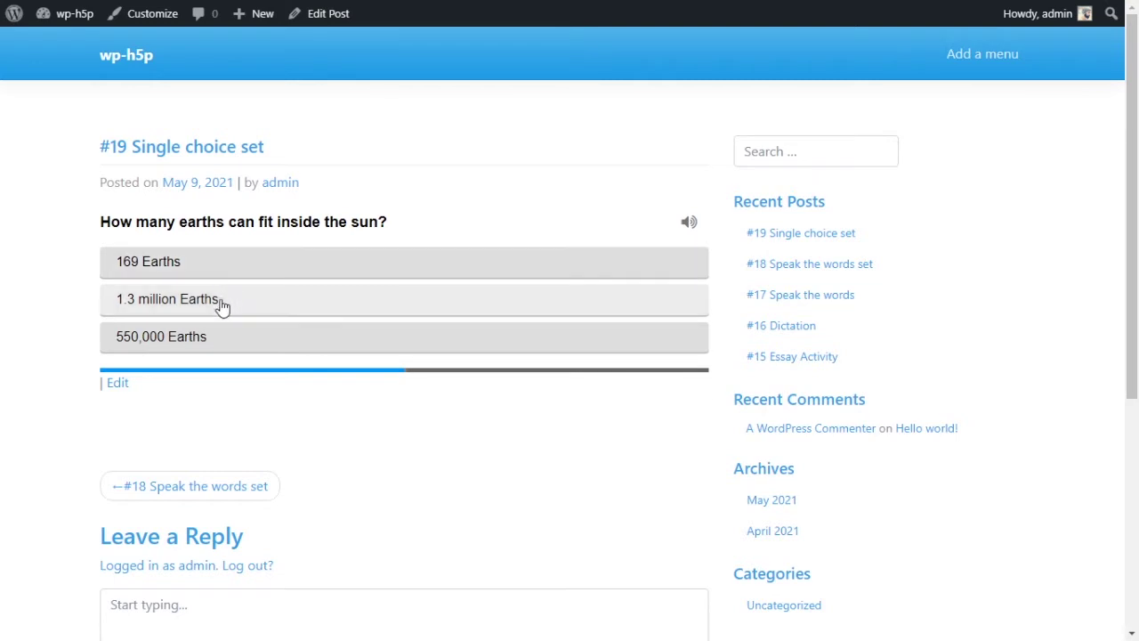
click(204, 343)
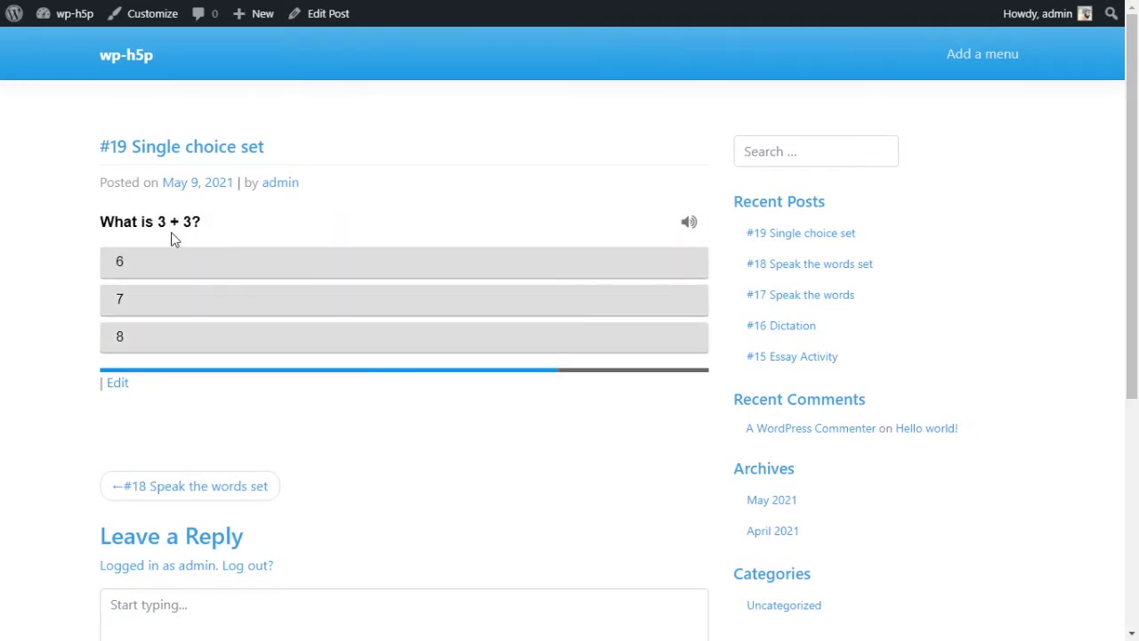
click(152, 259)
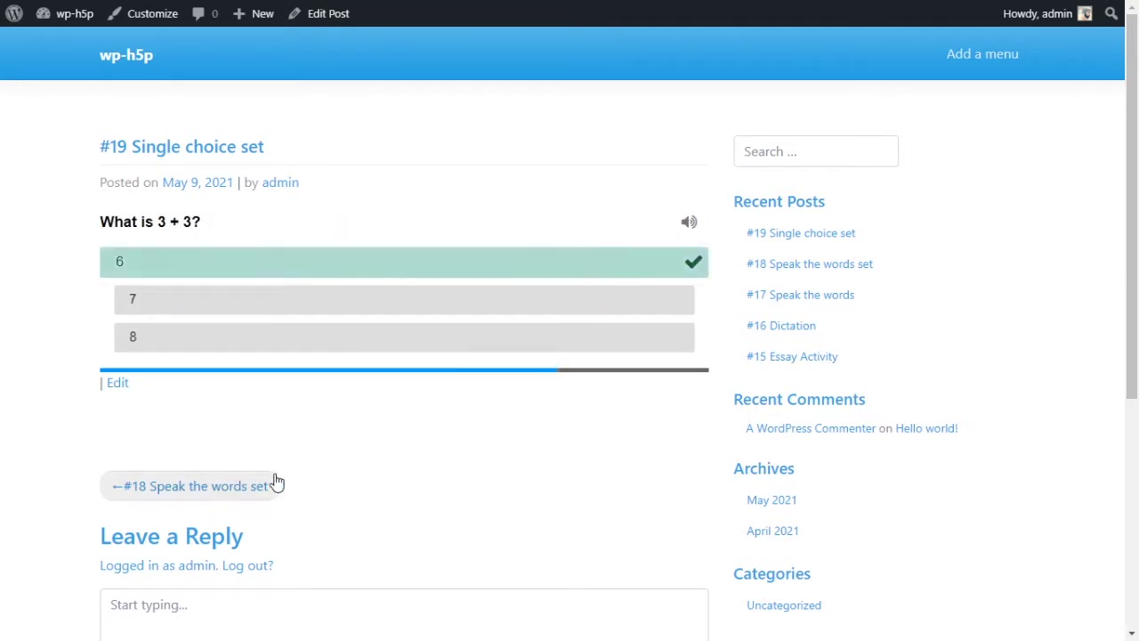
mouse_move(382, 377)
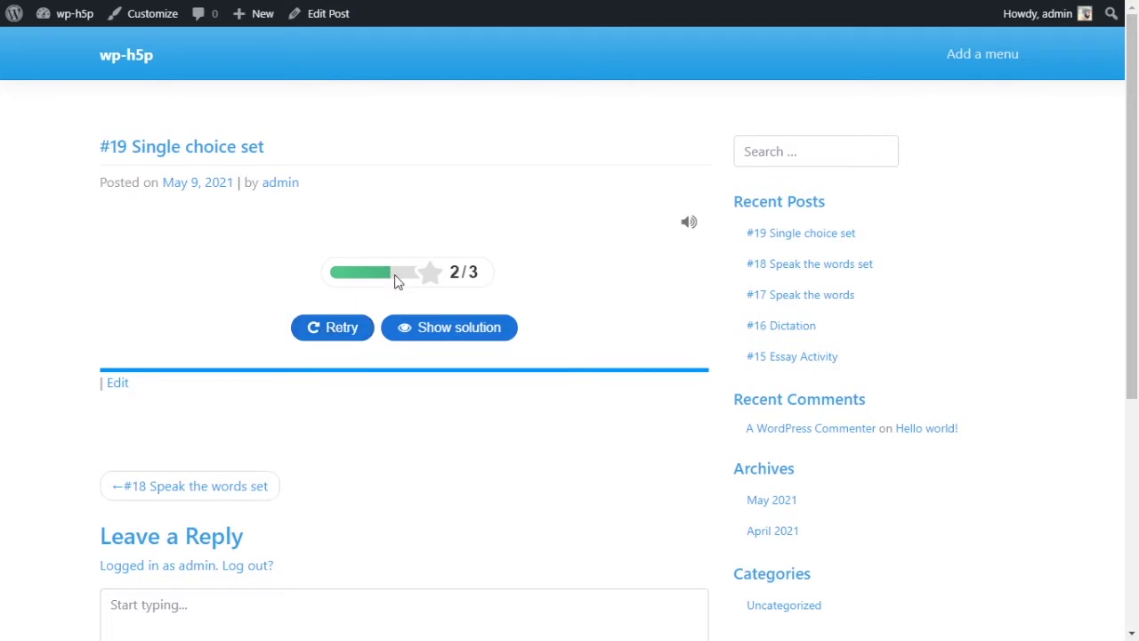
Step: Reveal the quiz's correct answers and scroll through the solution list
click(464, 334)
scroll(491, 289, down, 3)
scroll(488, 298, up, 3)
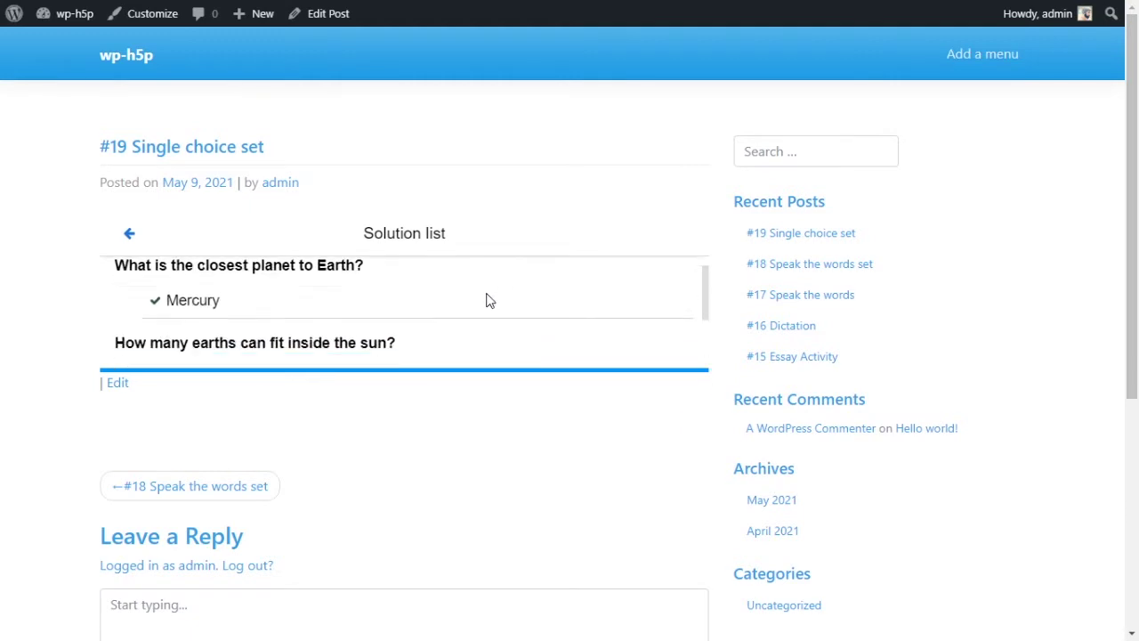
scroll(485, 300, down, 3)
scroll(416, 325, up, 3)
scroll(416, 326, up, 1)
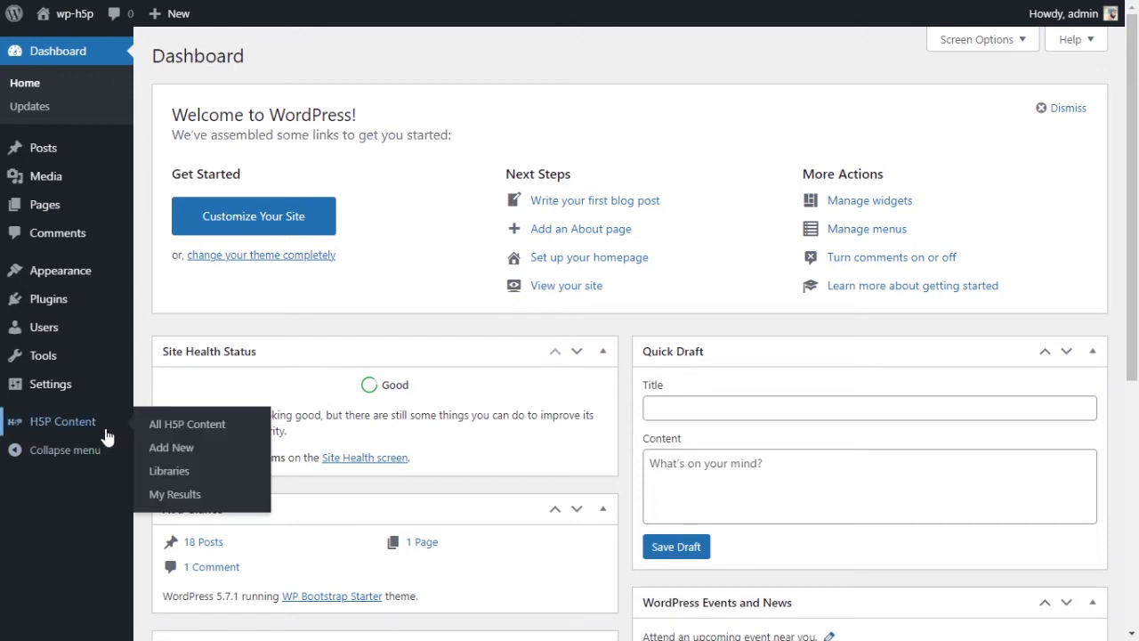
Step: Go to H5P Content > Add New and browse the content-type hub list
mouse_move(52, 436)
click(170, 448)
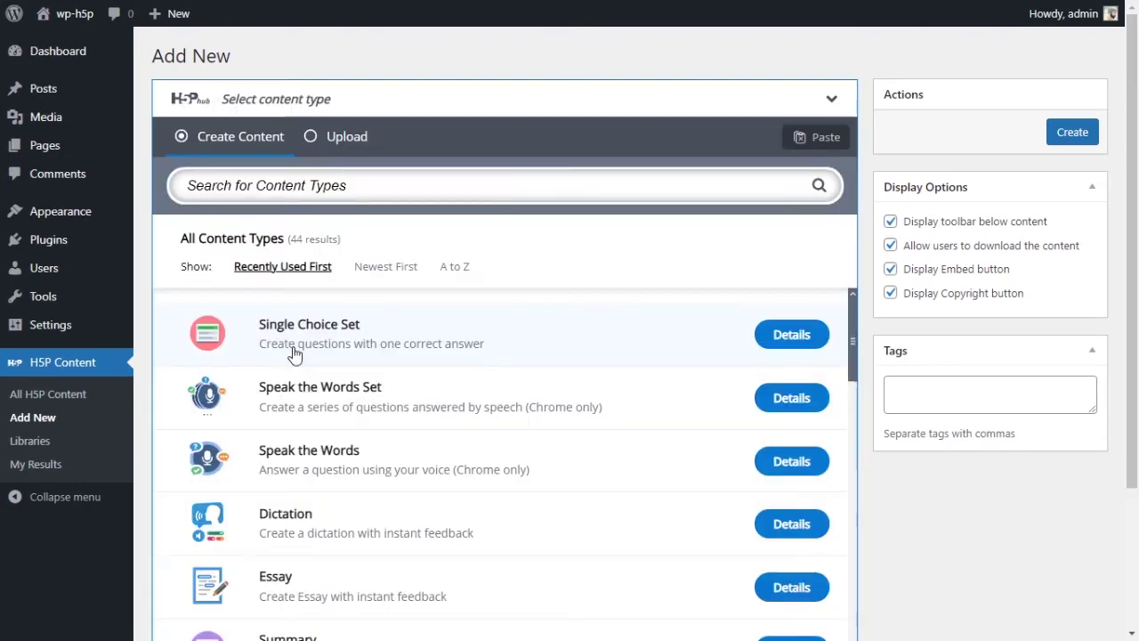
scroll(726, 391, down, 1)
scroll(730, 402, up, 1)
scroll(751, 400, down, 8)
scroll(738, 395, down, 4)
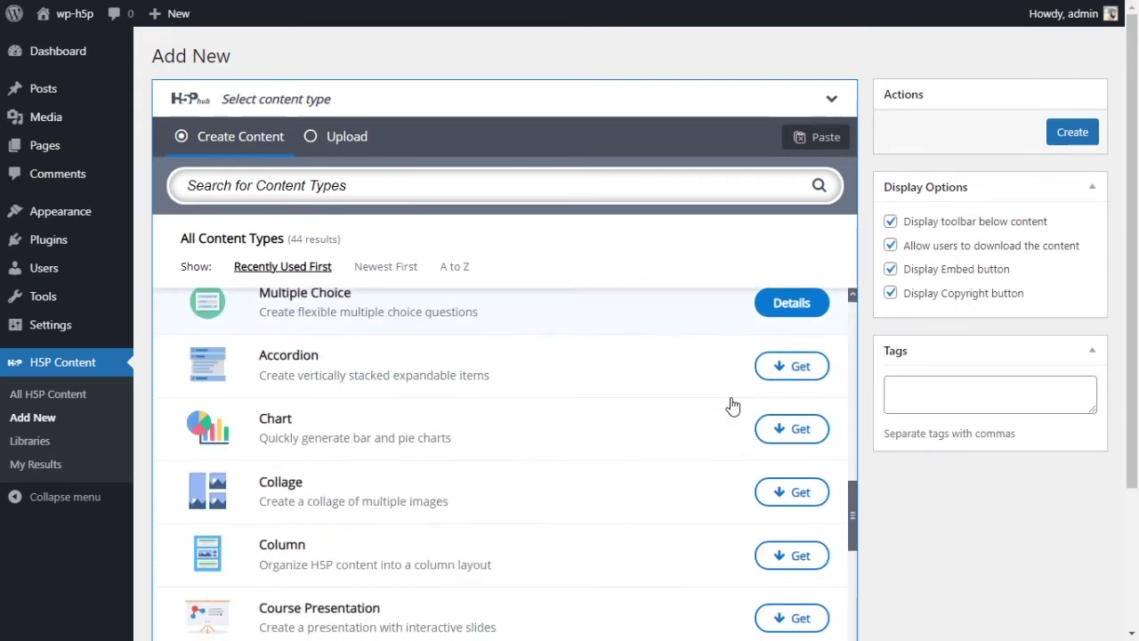
scroll(476, 405, up, 8)
scroll(481, 412, up, 5)
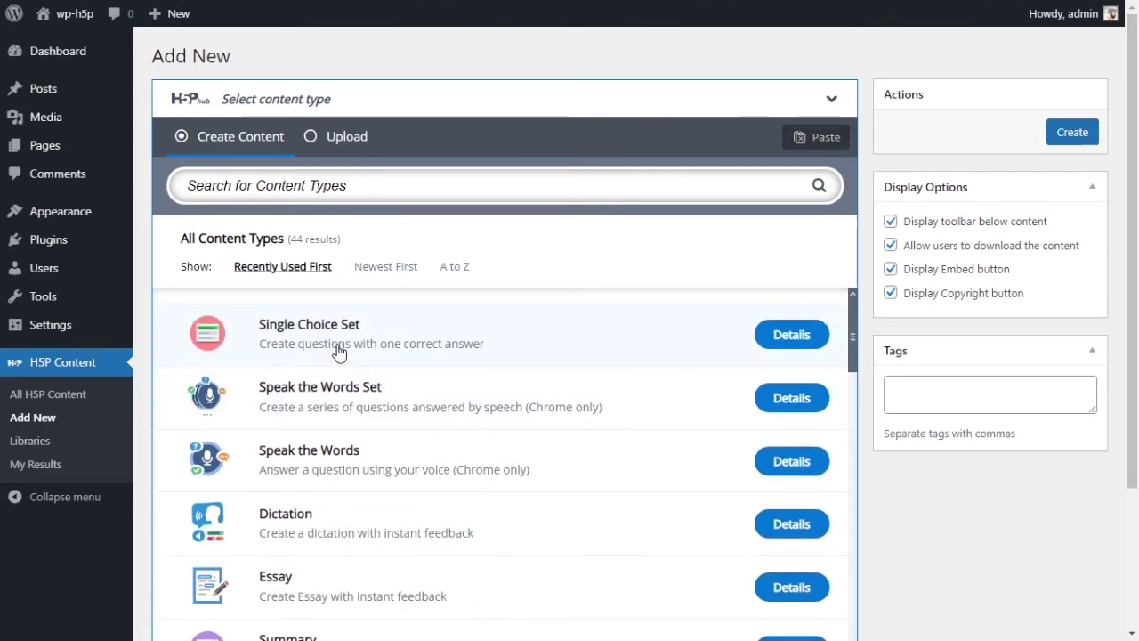
Step: Pick the Single Choice Set type and title it 'Single Choice Set'
click(339, 353)
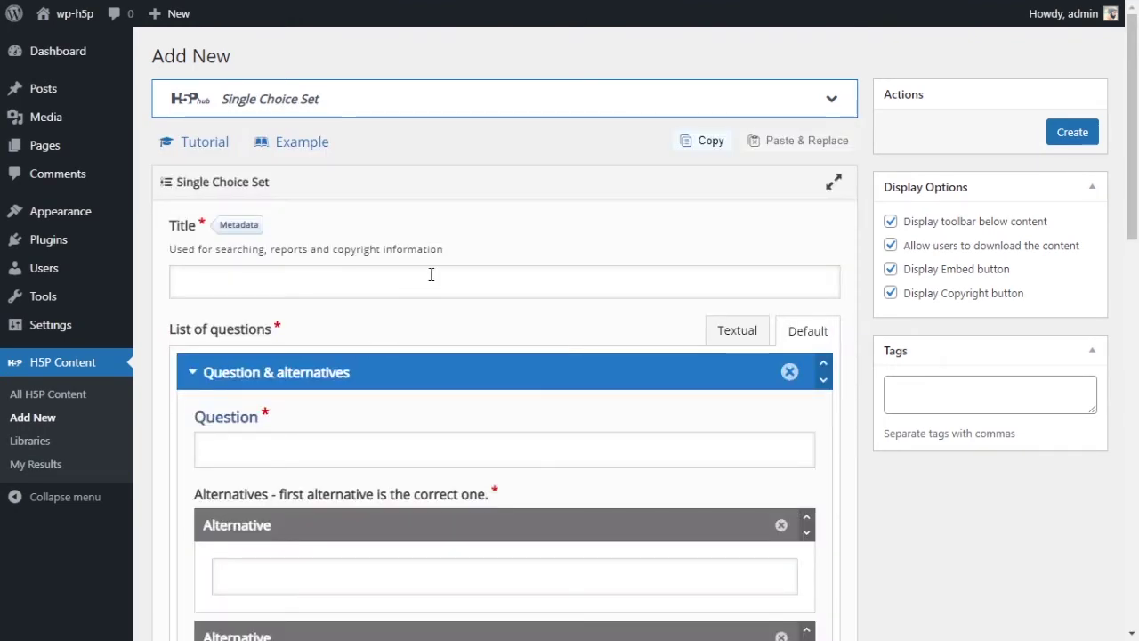
click(439, 283)
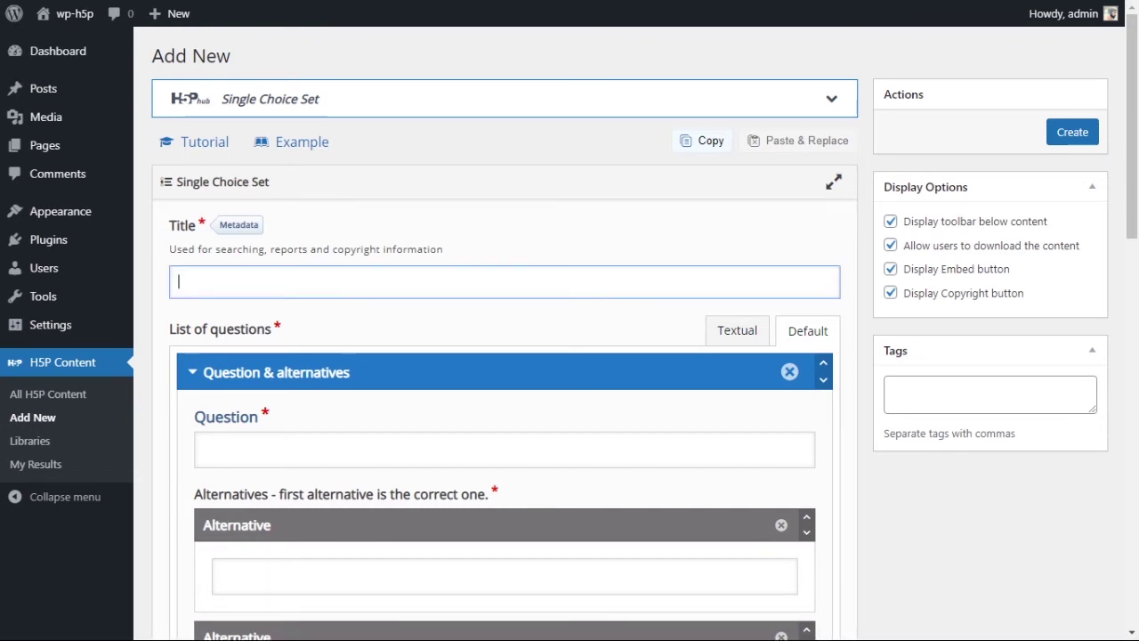
text(Single Coice)
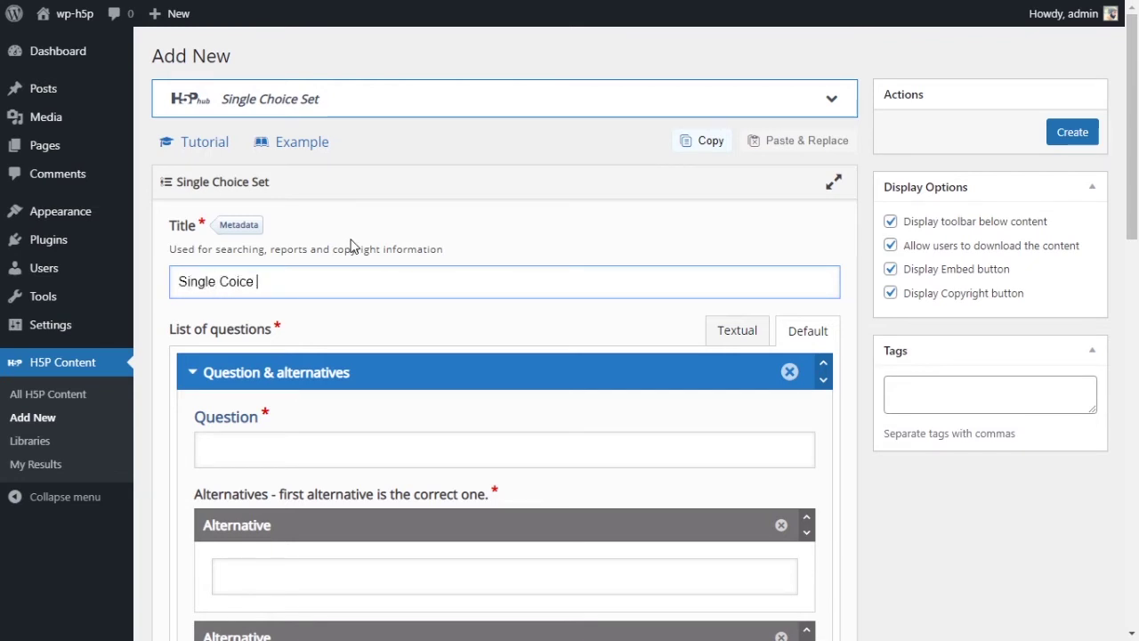
key(BackSpace)
key(BackSpace)
key(BackSpace)
key(BackSpace)
key(BackSpace)
text(hoice set)
key(BackSpace)
key(BackSpace)
key(BackSpace)
text(Set)
Step: Paste 'What is the closest planet to Earth?' as the first question and bold it
scroll(431, 240, down, 1)
click(353, 361)
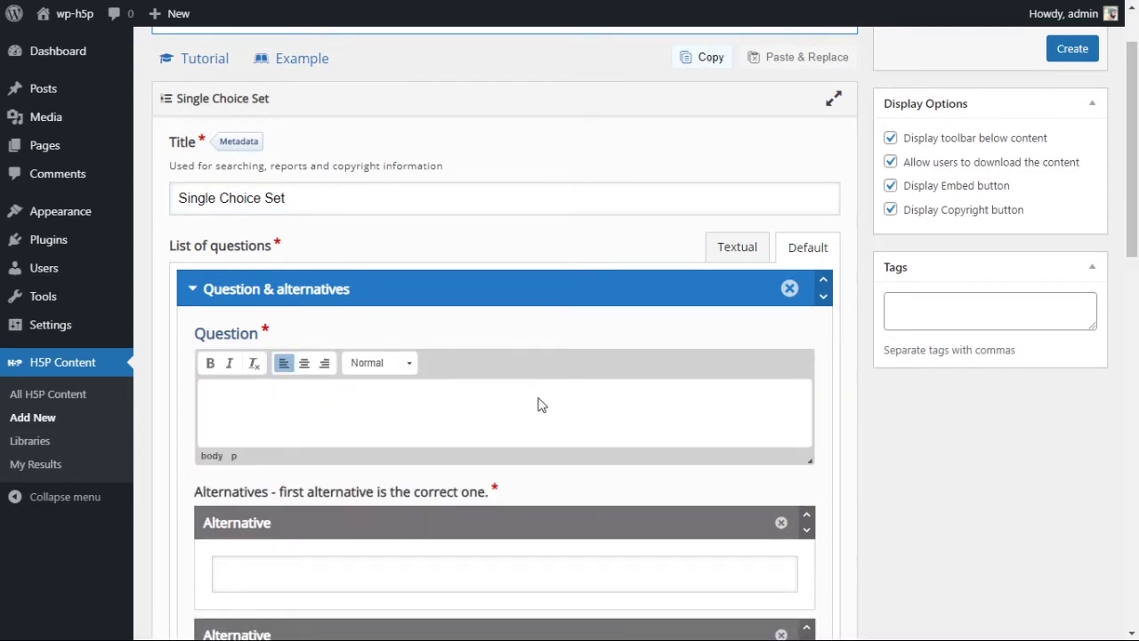
key(BackSpace)
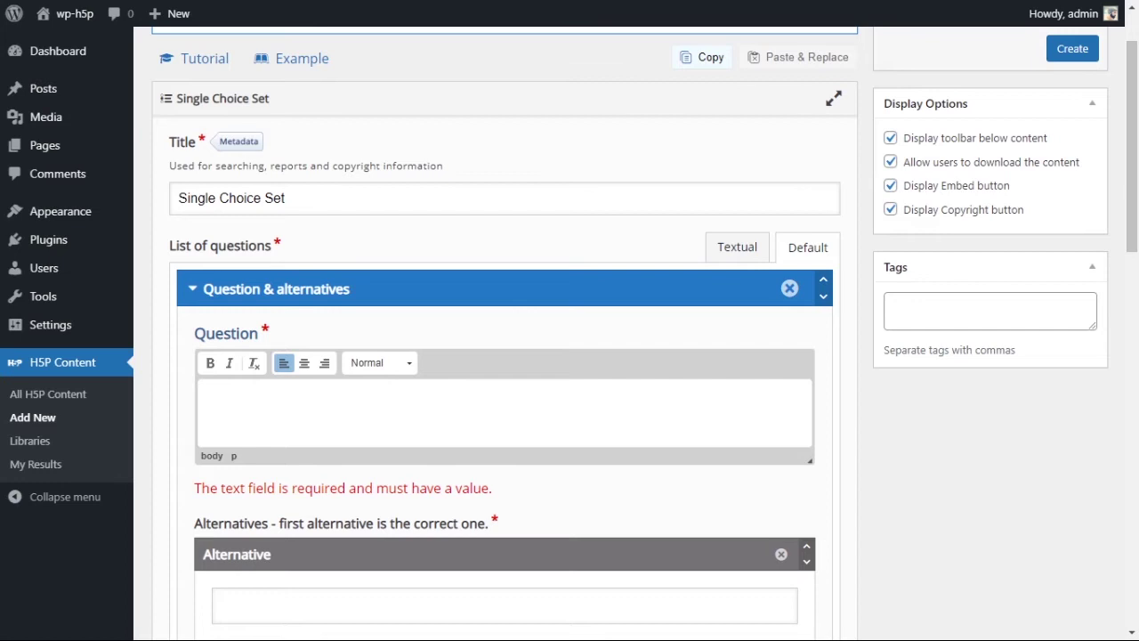
text(What is the closest planet to Earth?)
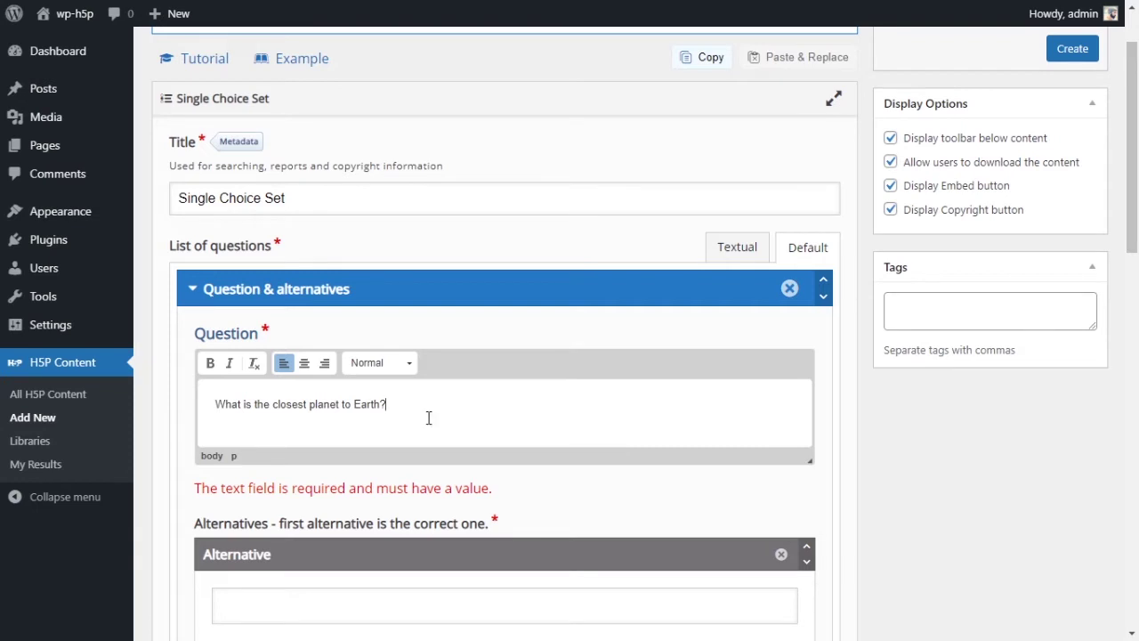
double_click(337, 402)
key(ctrl+a)
click(209, 362)
Step: Keep the question in Normal paragraph format and commit the question text
click(489, 412)
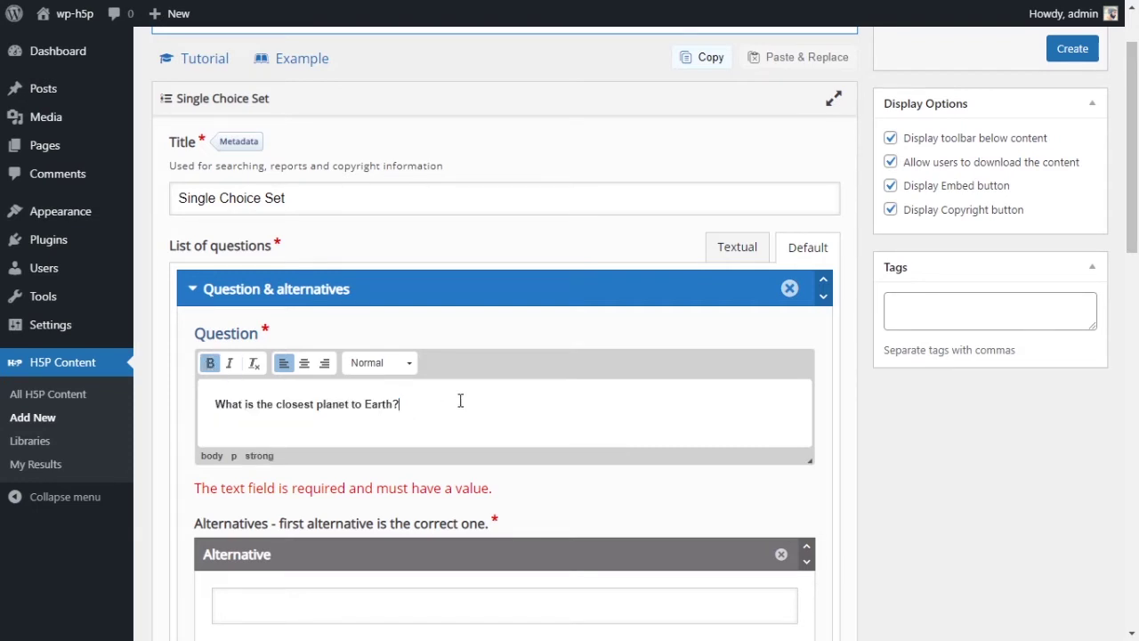
click(405, 364)
click(453, 419)
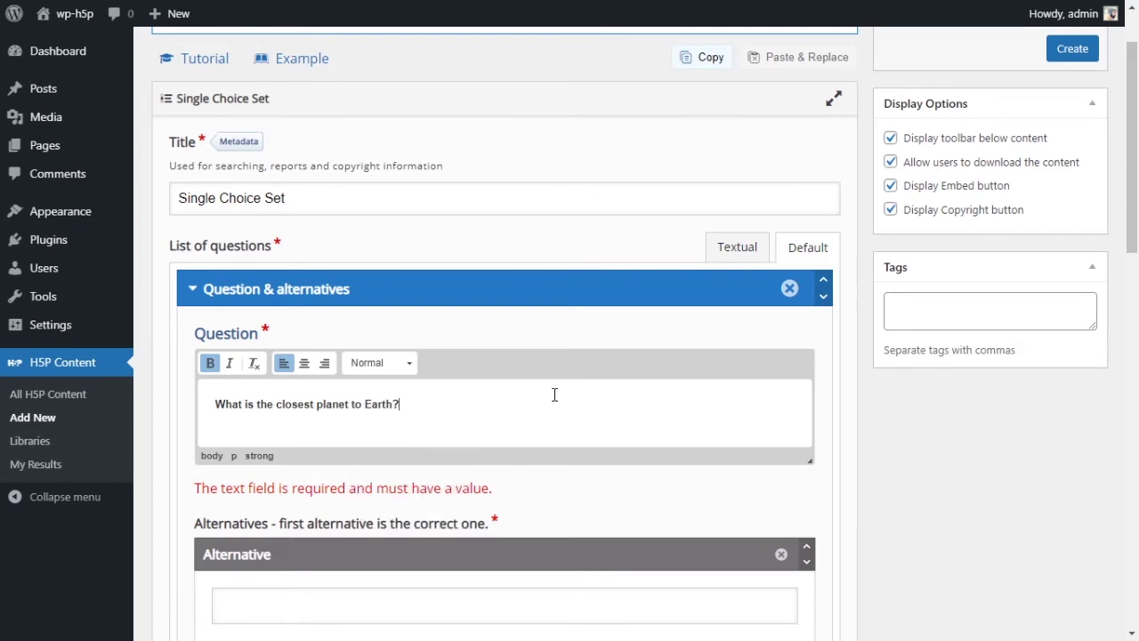
triple_click(263, 405)
click(373, 367)
click(585, 406)
scroll(475, 388, down, 1)
scroll(460, 297, down, 2)
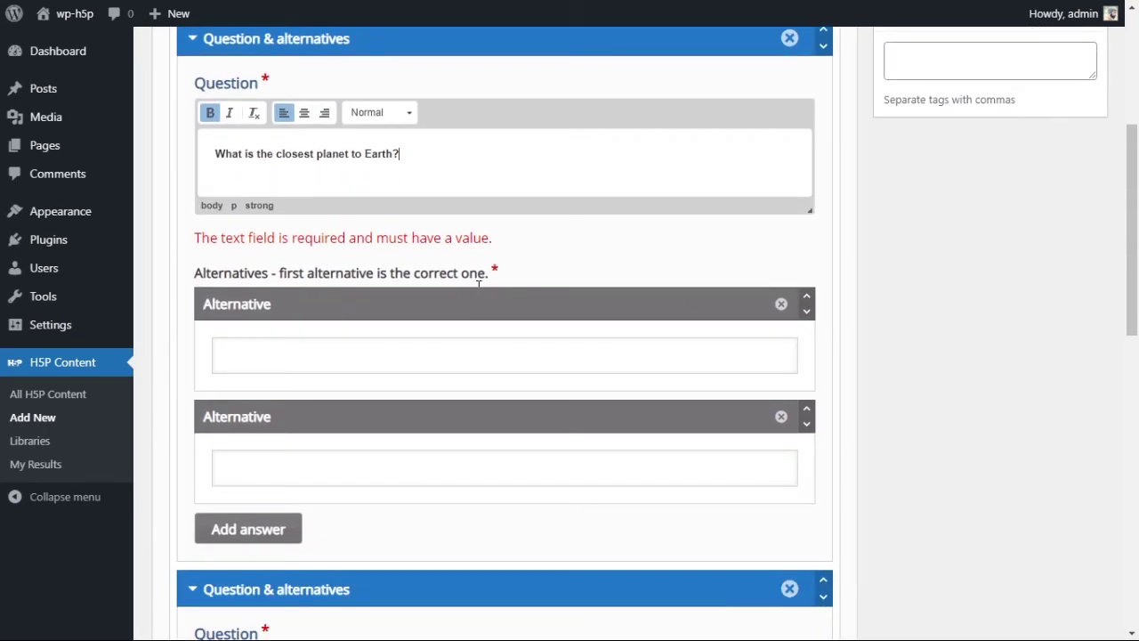
click(478, 283)
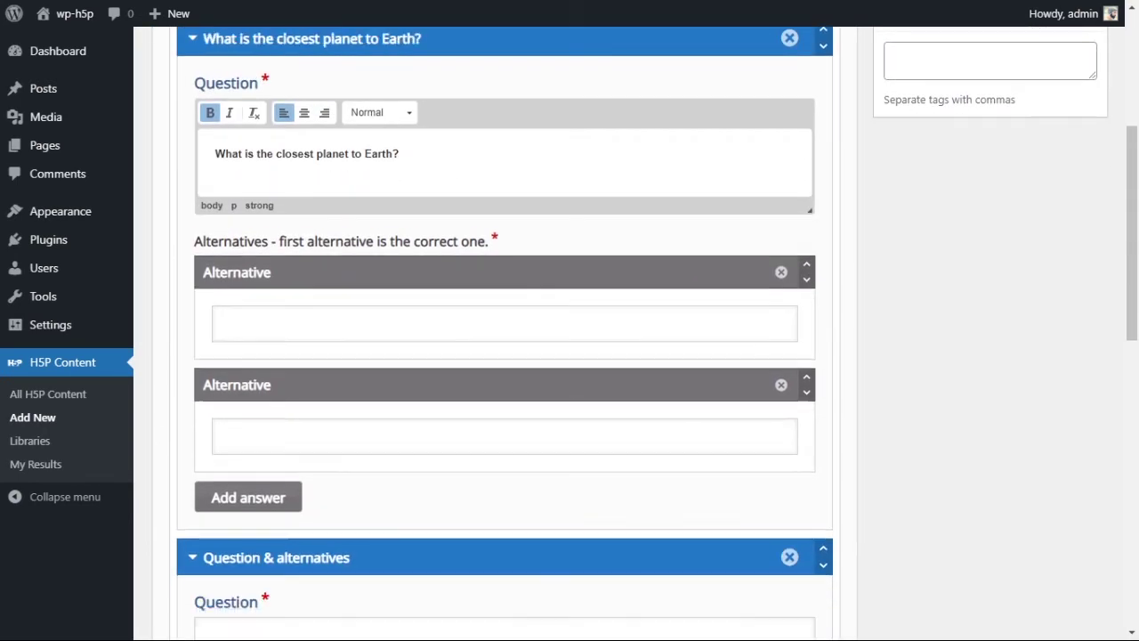
Step: Enter Mercury and Venus as the first two answer alternatives
click(363, 324)
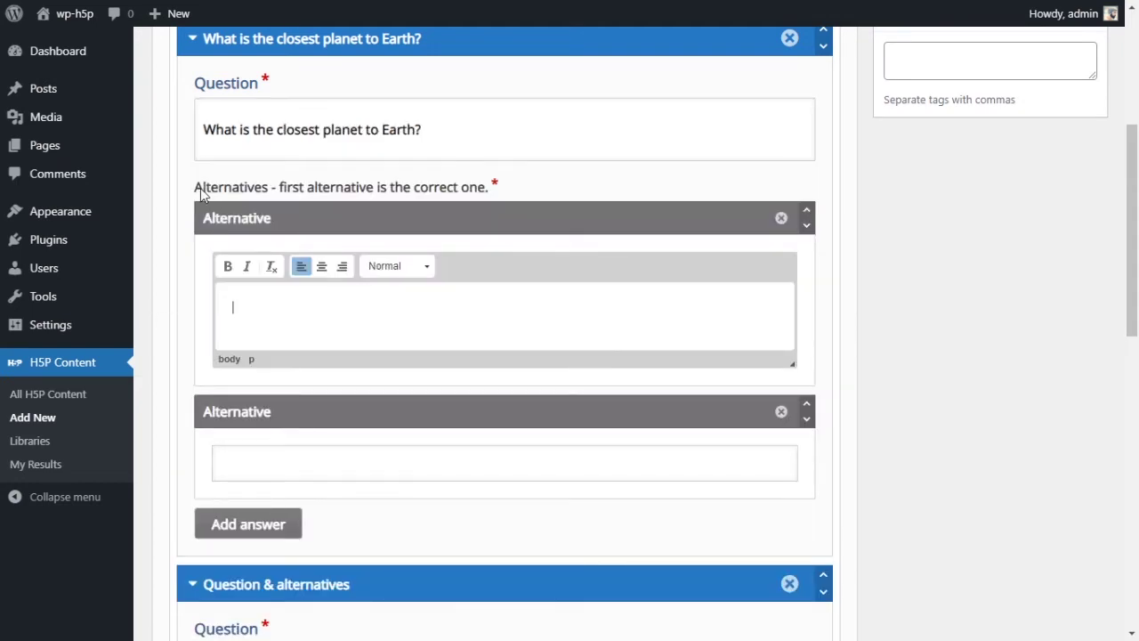
drag(199, 191, 508, 189)
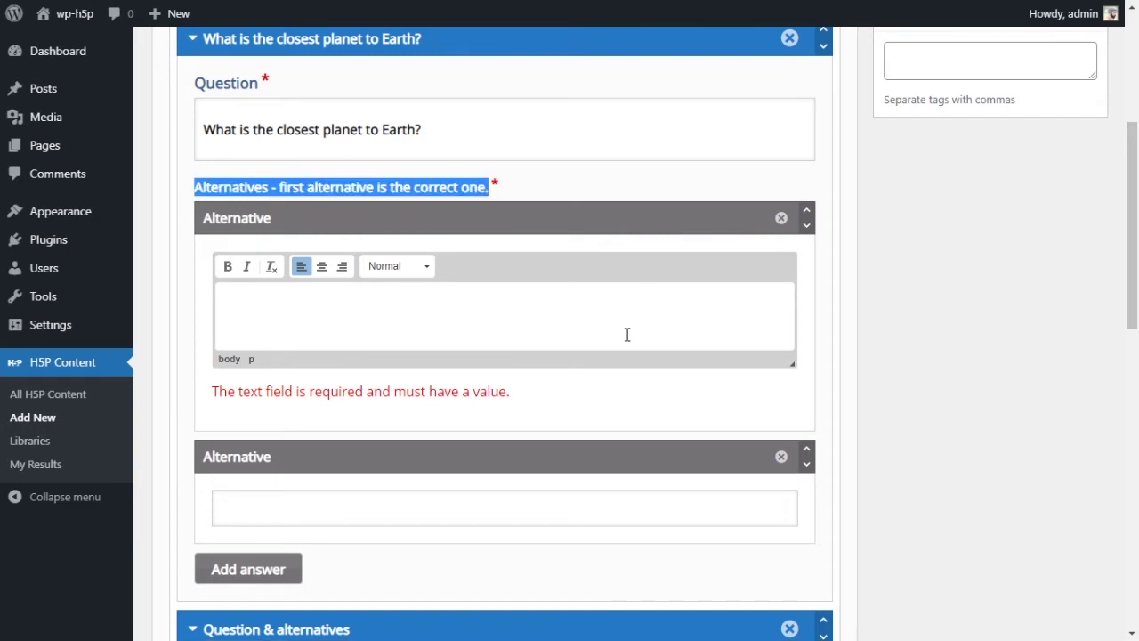
click(510, 326)
text(Mercury)
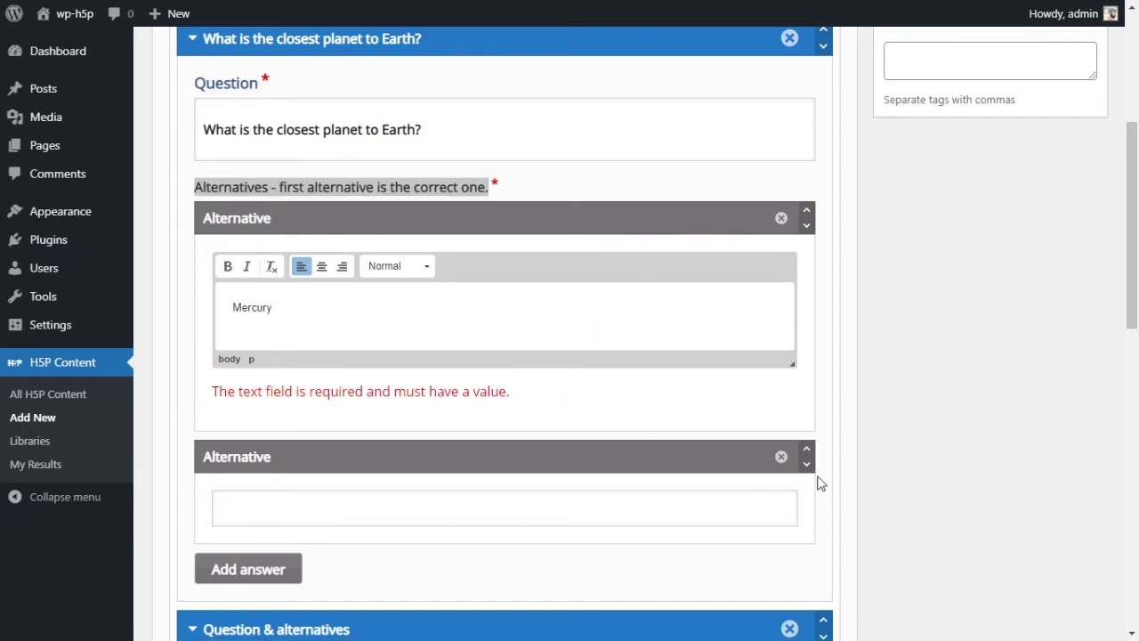
click(717, 401)
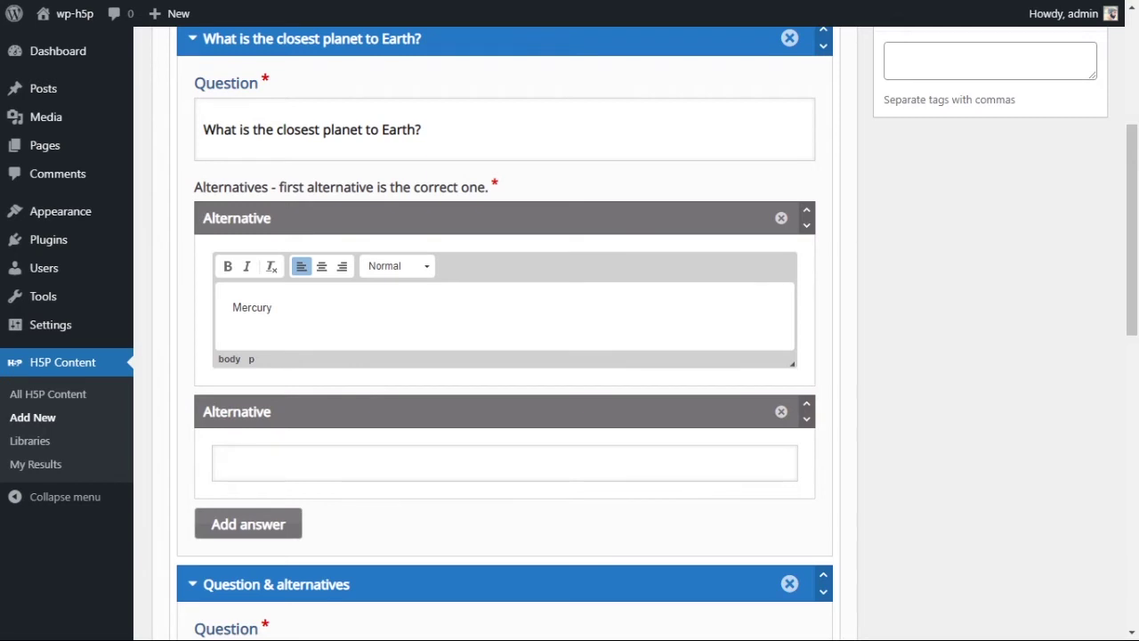
click(569, 460)
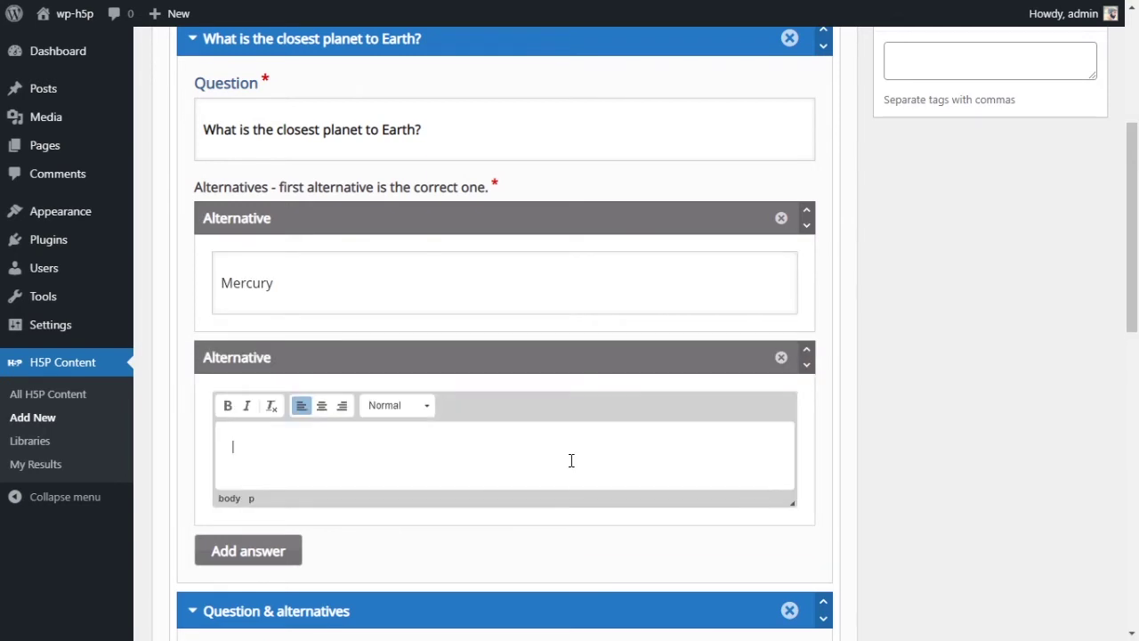
text(Venus)
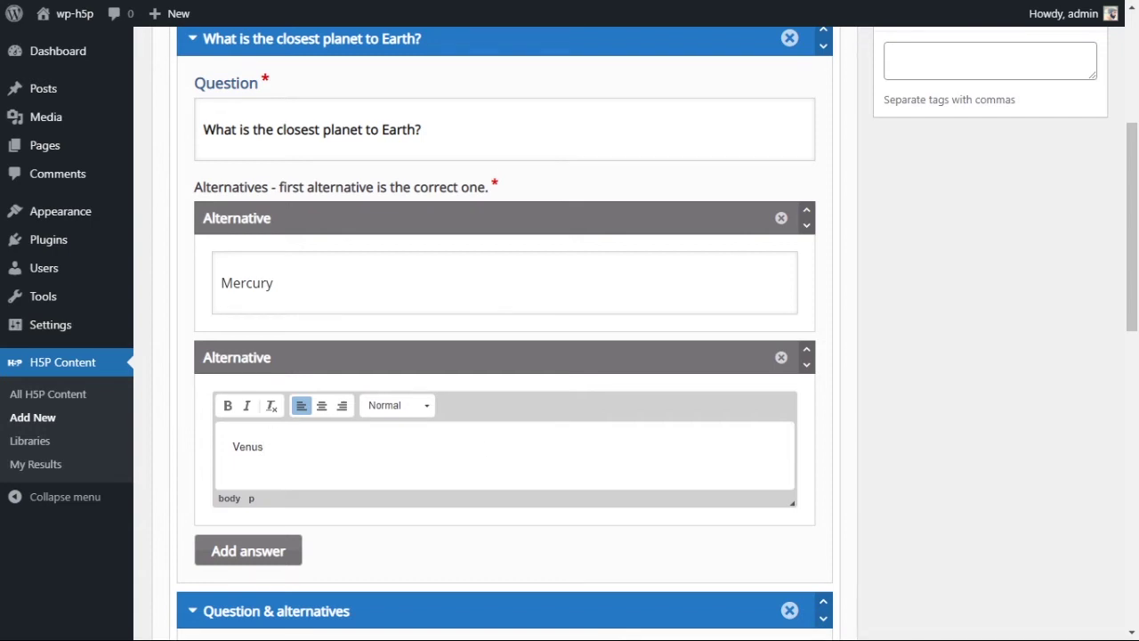
scroll(445, 482, down, 1)
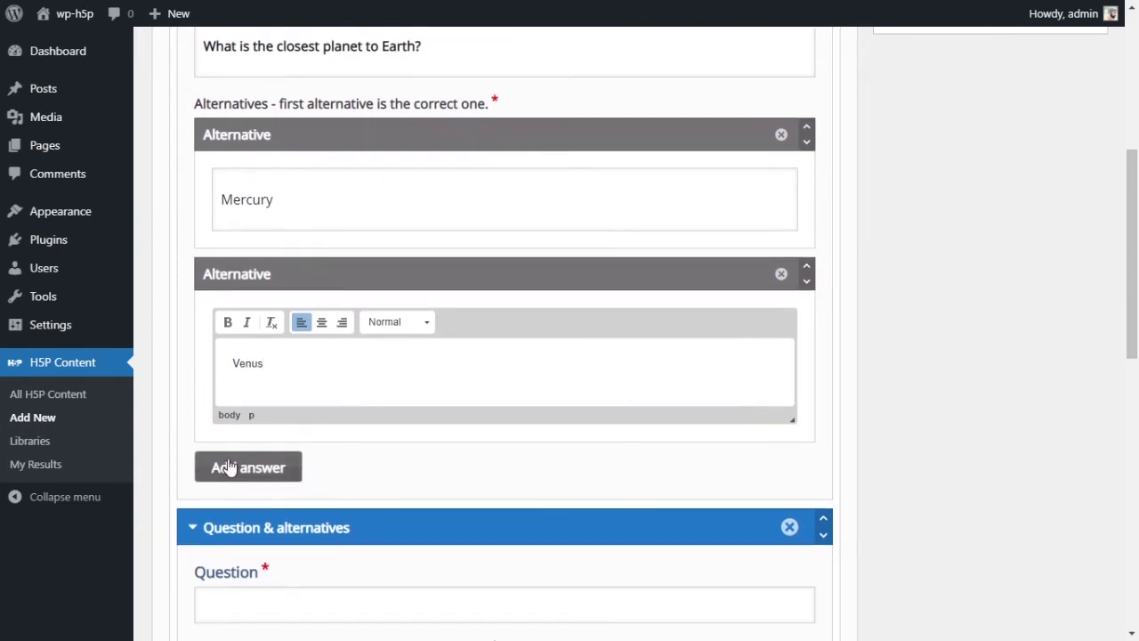
scroll(322, 241, up, 2)
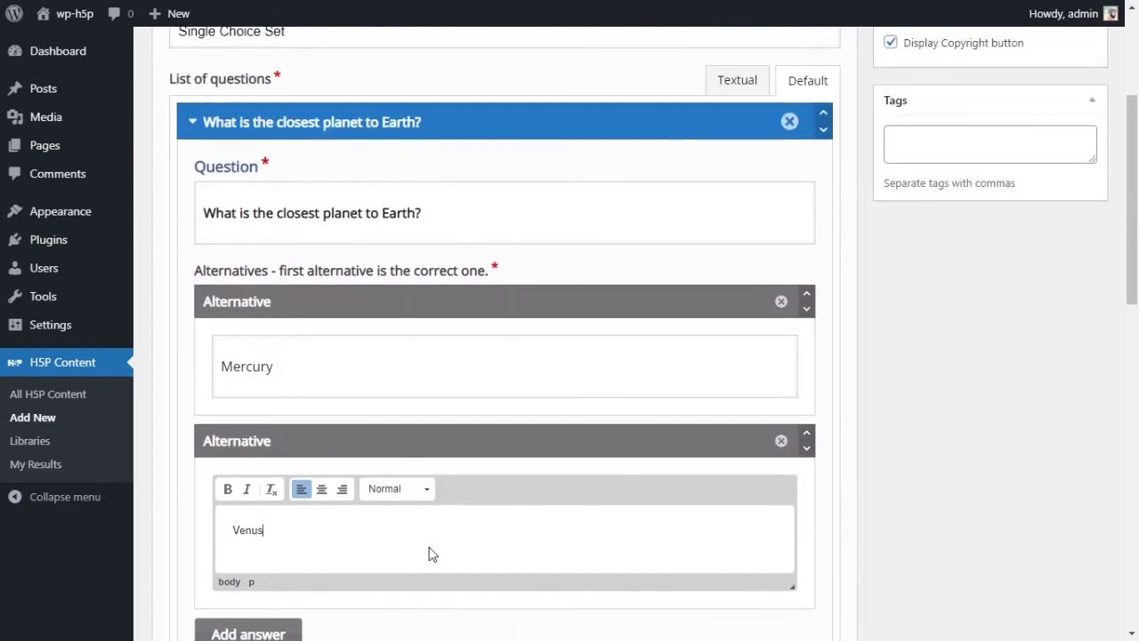
scroll(419, 348, down, 2)
Step: Add a third alternative, 'The Moon'
click(291, 471)
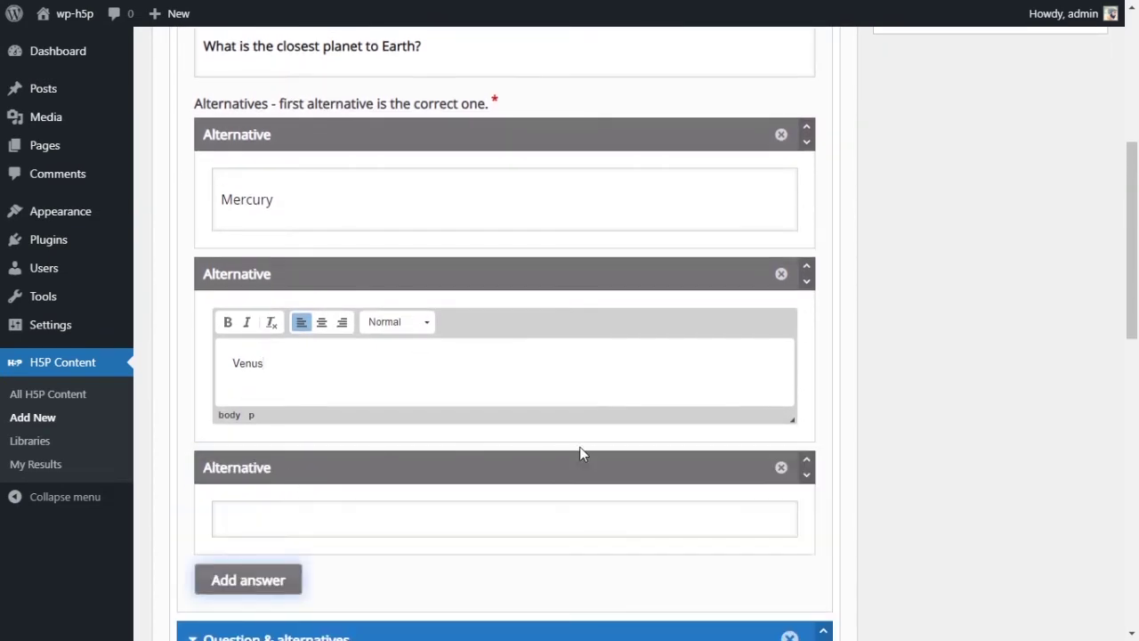
scroll(580, 454, down, 1)
click(552, 440)
text(The Moon)
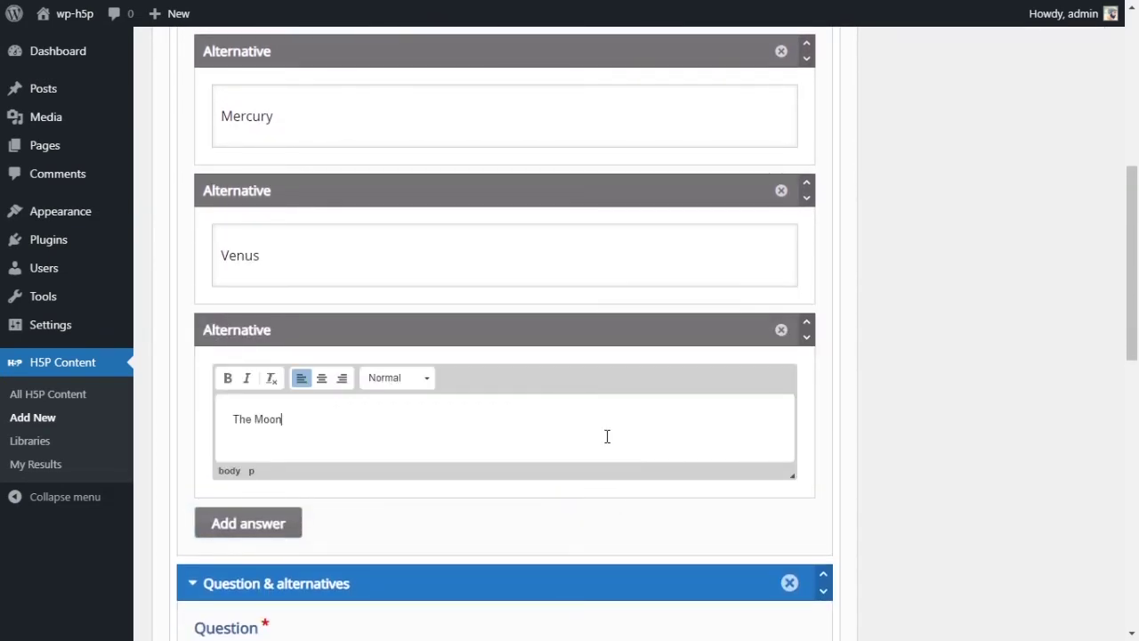
scroll(592, 500, down, 1)
Step: Delete the extra empty answer slot, leaving three alternatives
click(290, 441)
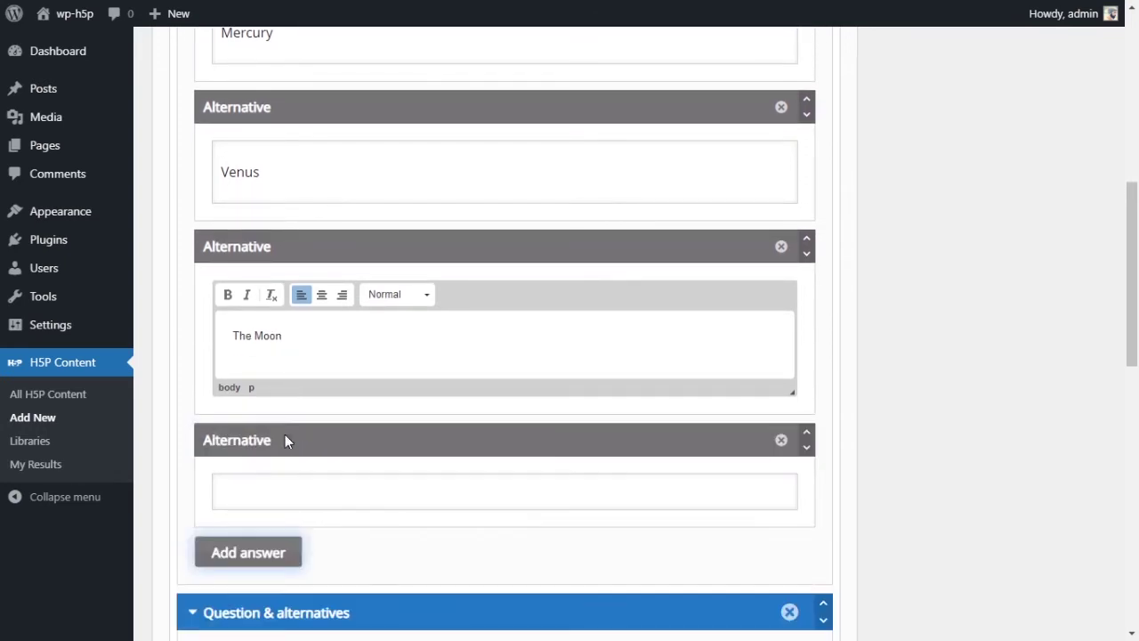
scroll(288, 445, down, 2)
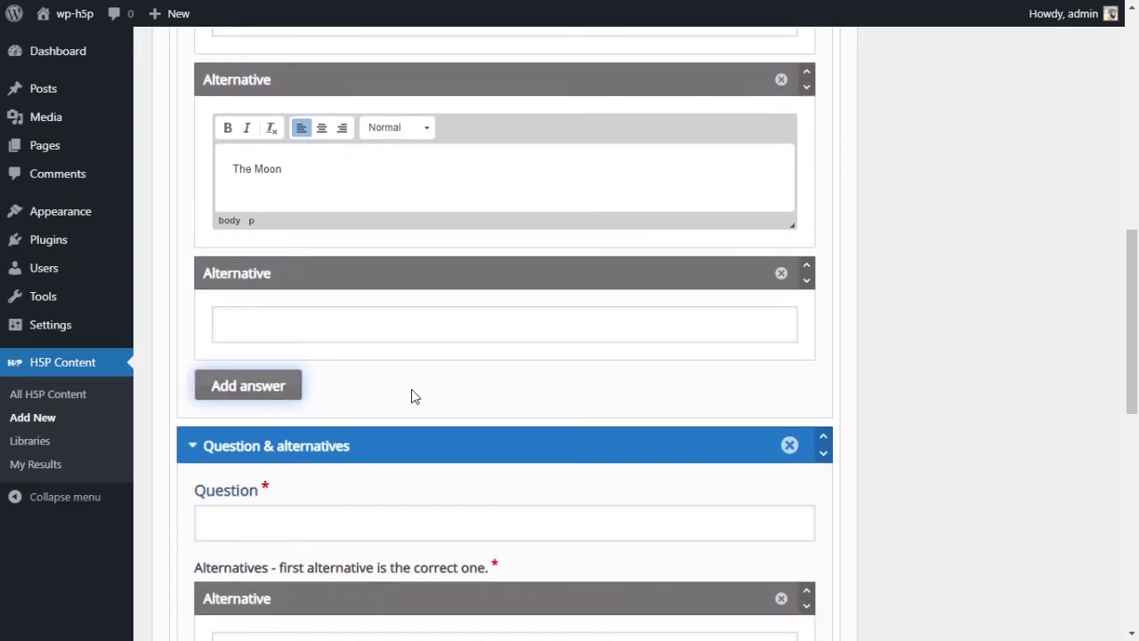
scroll(411, 391, up, 4)
scroll(411, 397, up, 1)
scroll(409, 397, down, 3)
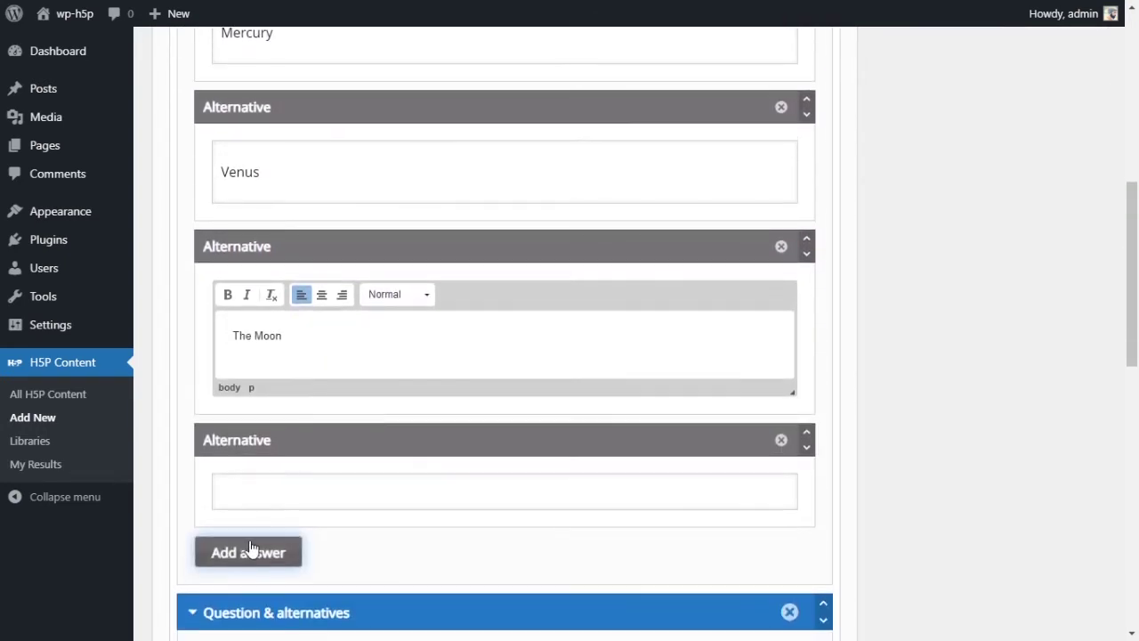
click(538, 554)
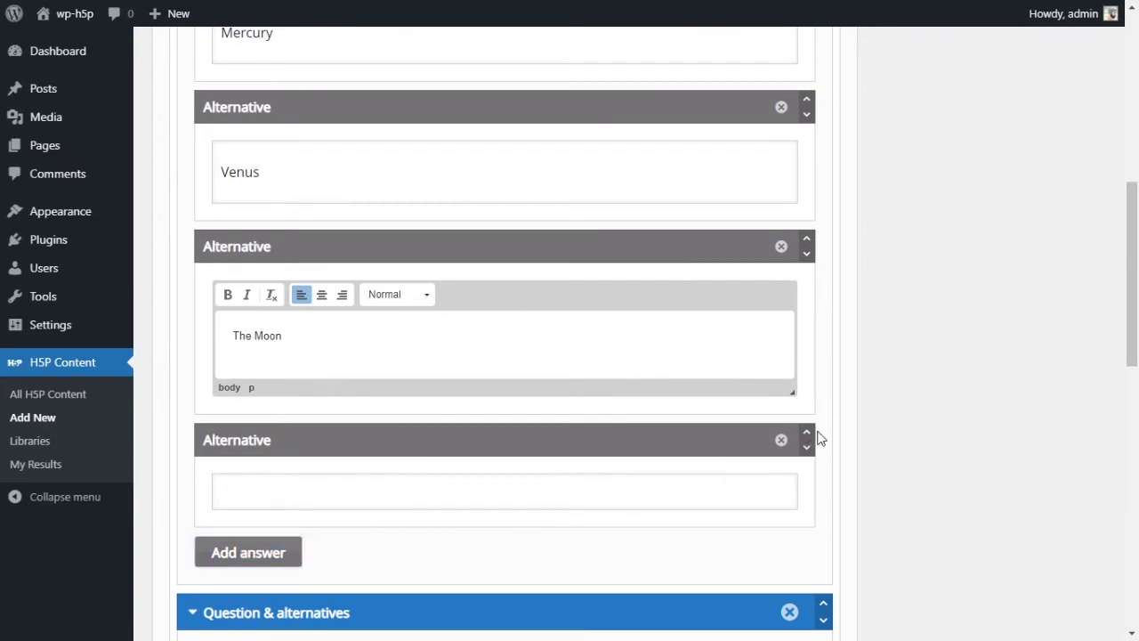
click(781, 439)
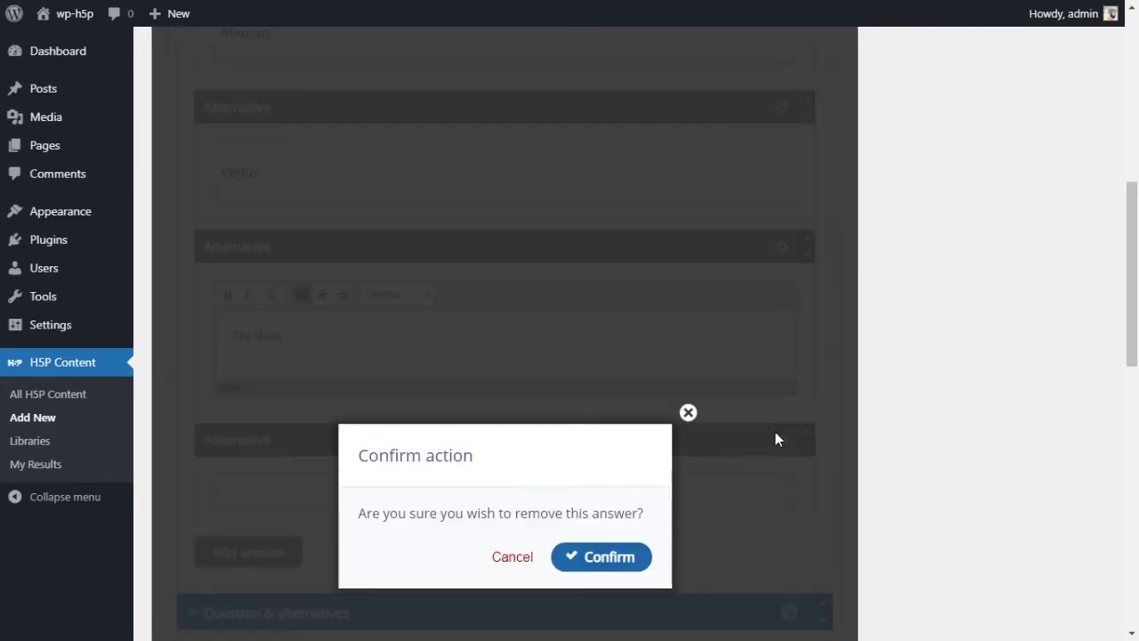
click(572, 556)
scroll(602, 422, up, 3)
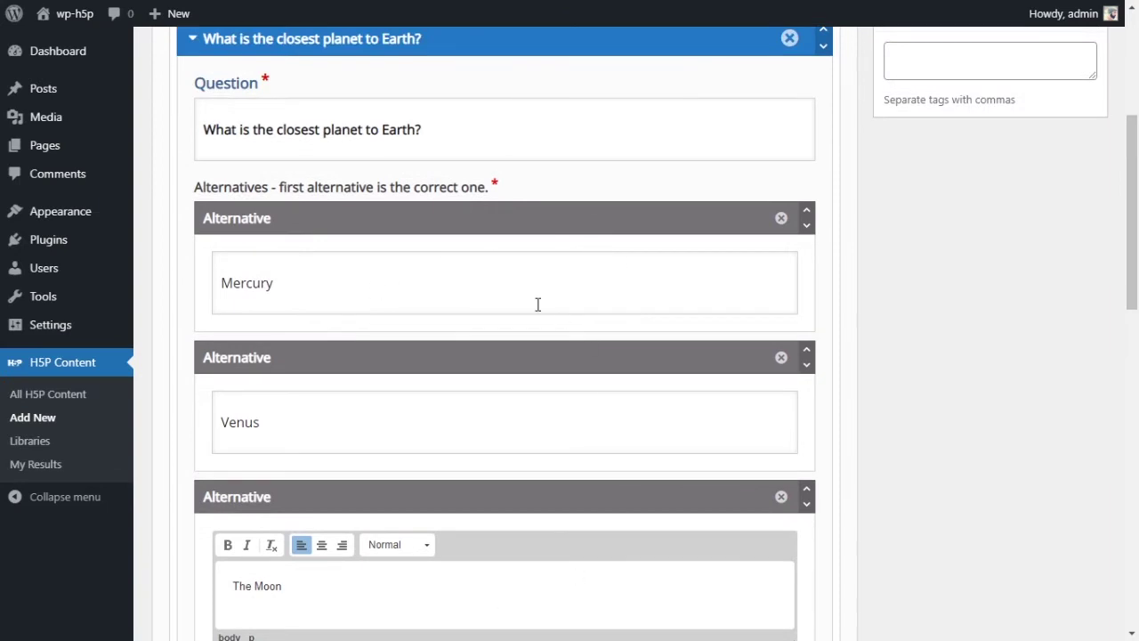
Step: Paste 'How many earths can fit inside the sun?' as question two and bold it
scroll(437, 269, down, 5)
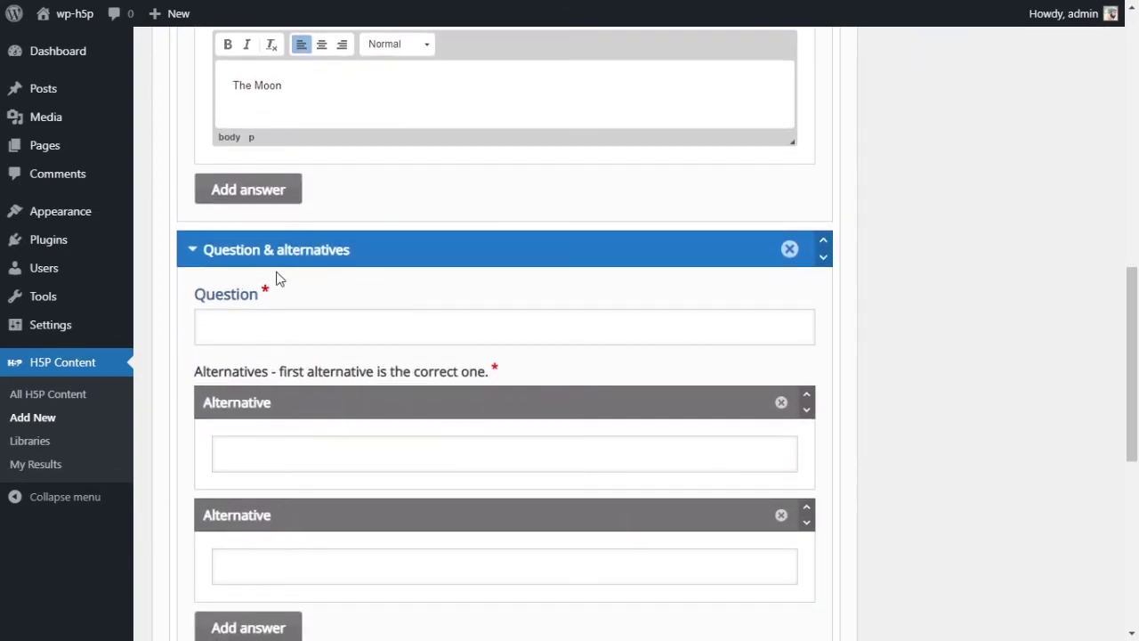
scroll(267, 298, up, 7)
scroll(303, 299, down, 7)
click(355, 321)
text(How many earths can fit inside the sun?)
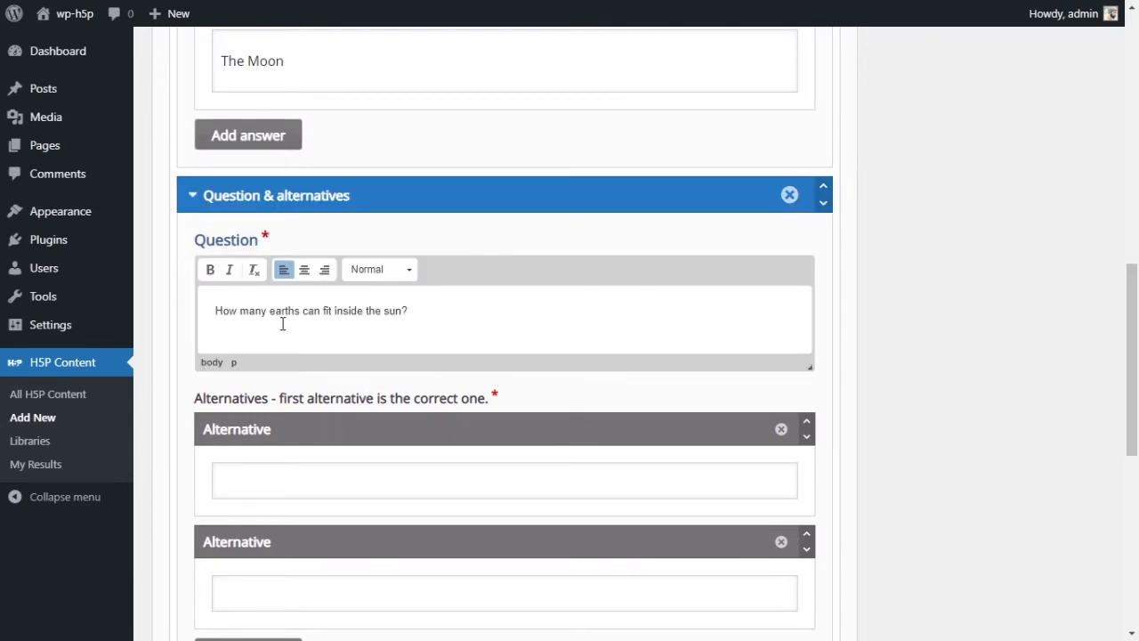
triple_click(256, 310)
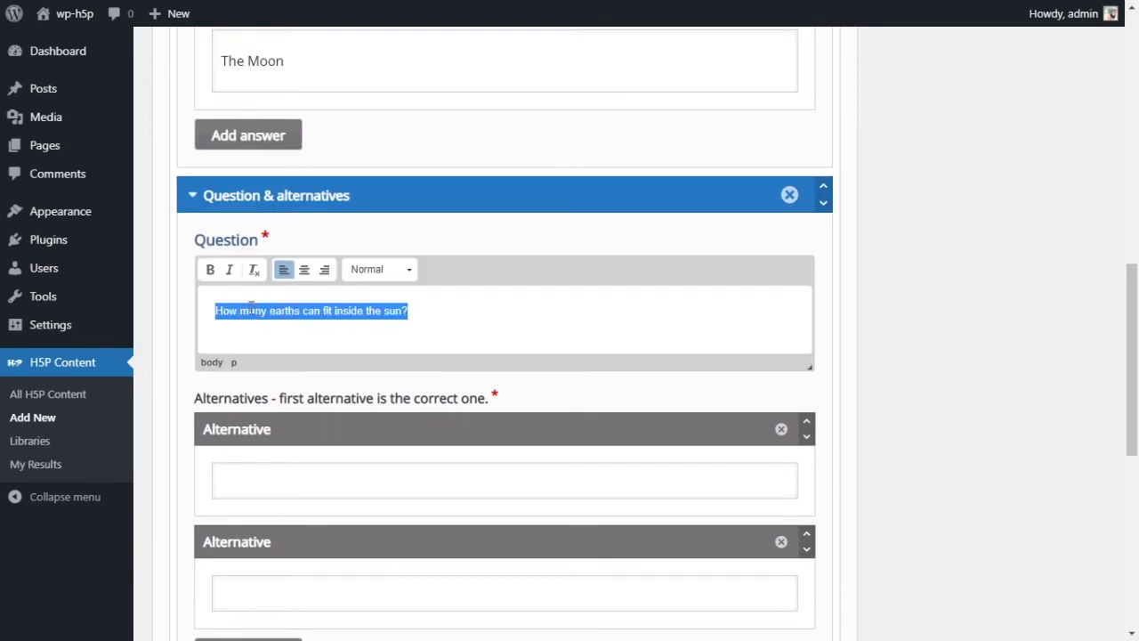
click(210, 268)
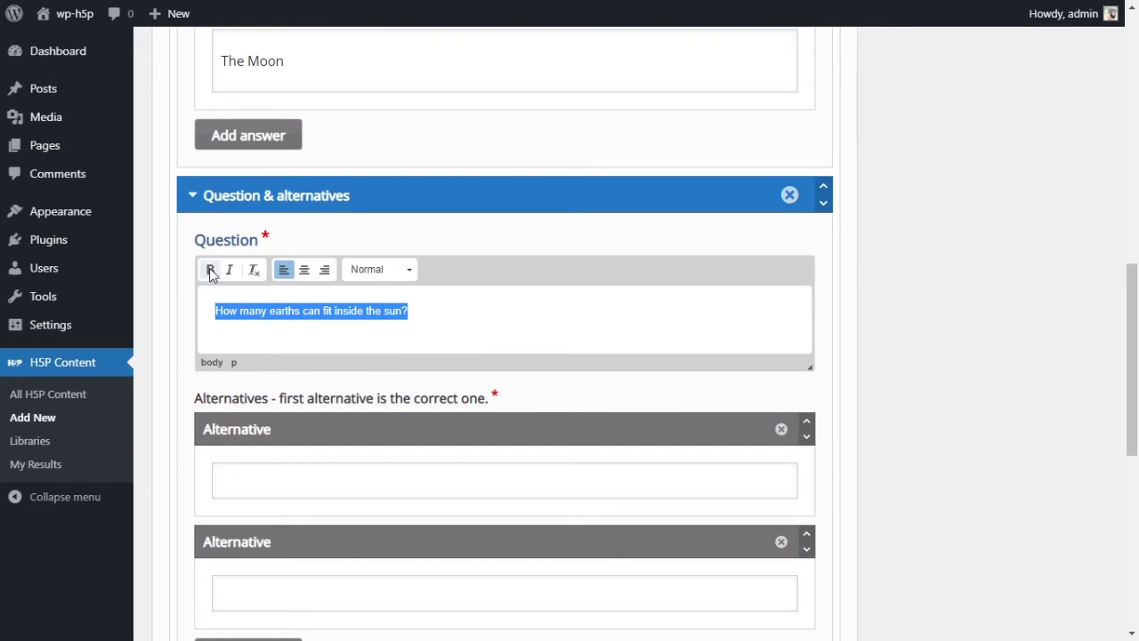
click(505, 331)
scroll(502, 333, down, 1)
scroll(503, 332, down, 1)
Step: Enter '1.3 million Earths' and '169 Earths' as the first two answers
click(462, 320)
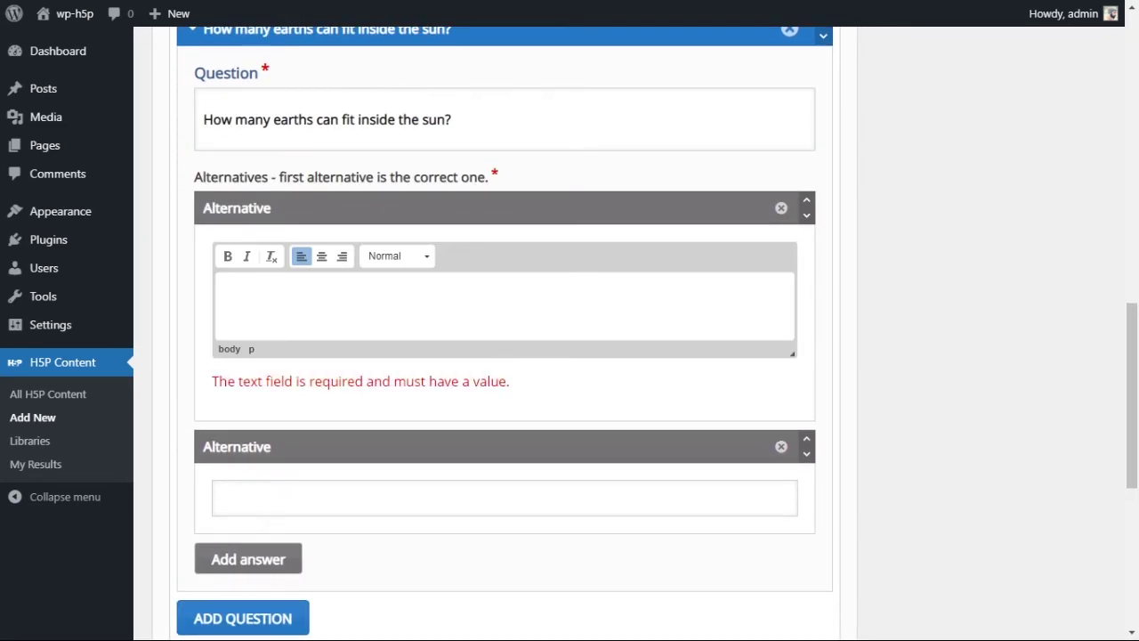
text(1.3 million Earths)
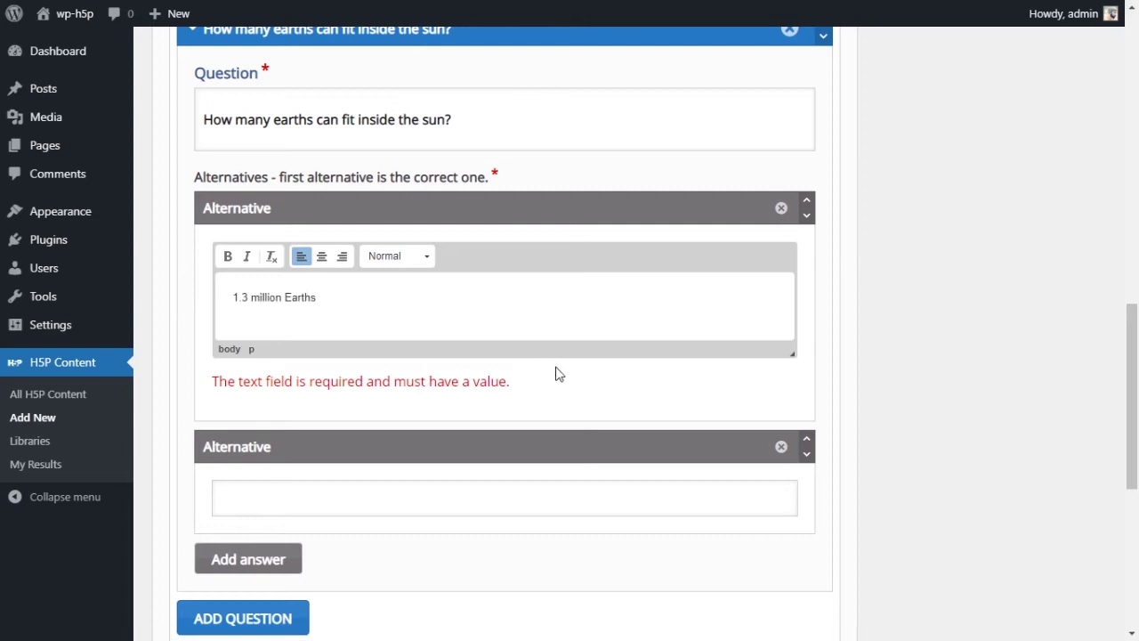
click(526, 389)
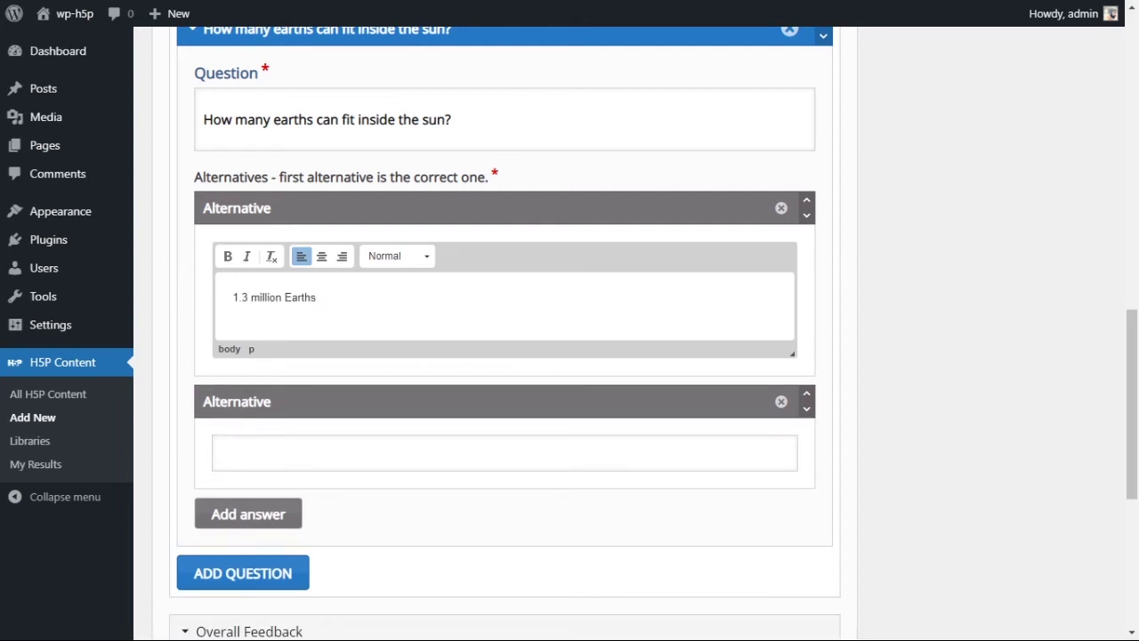
click(414, 449)
text(169 Earths)
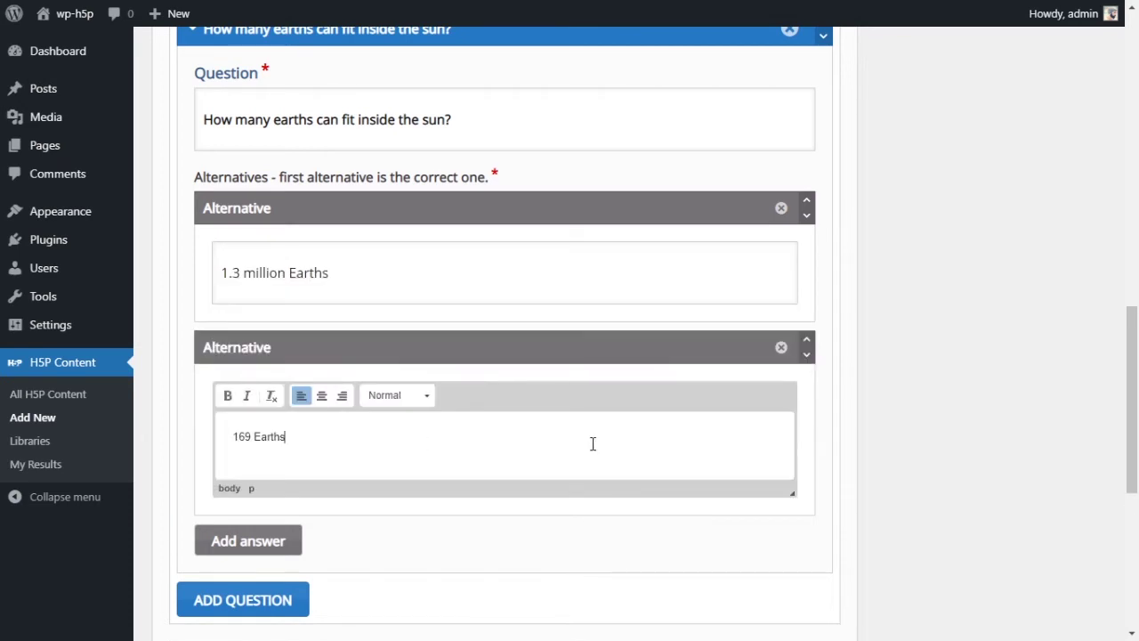
triple_click(246, 447)
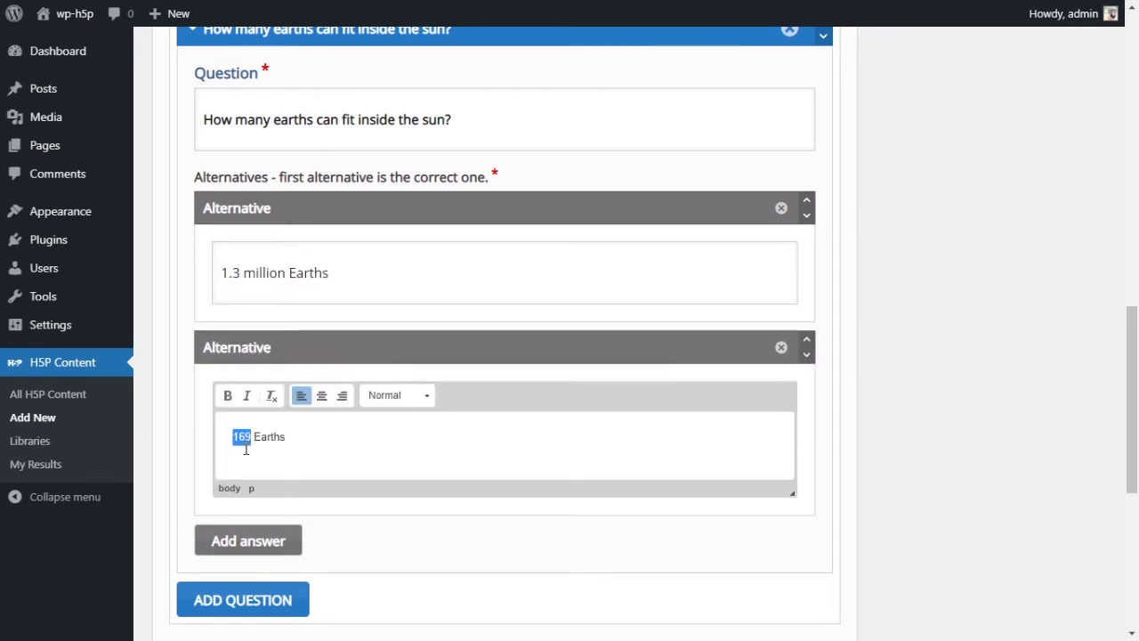
click(452, 447)
Step: Add a third answer slot and enter '100,000 Earths'
scroll(518, 459, down, 1)
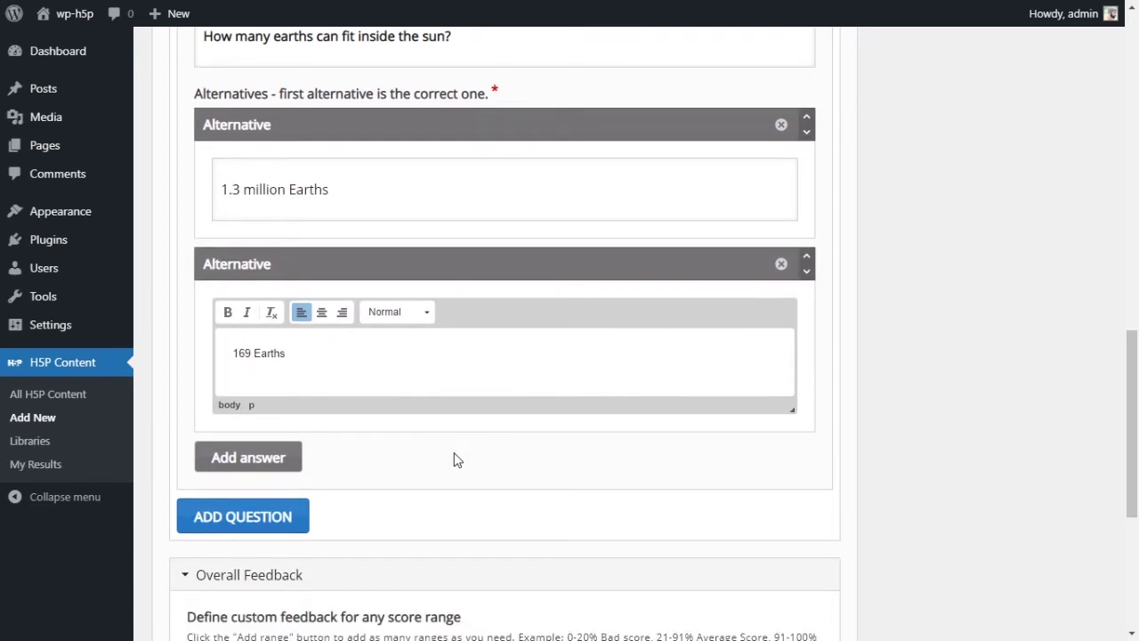
click(257, 459)
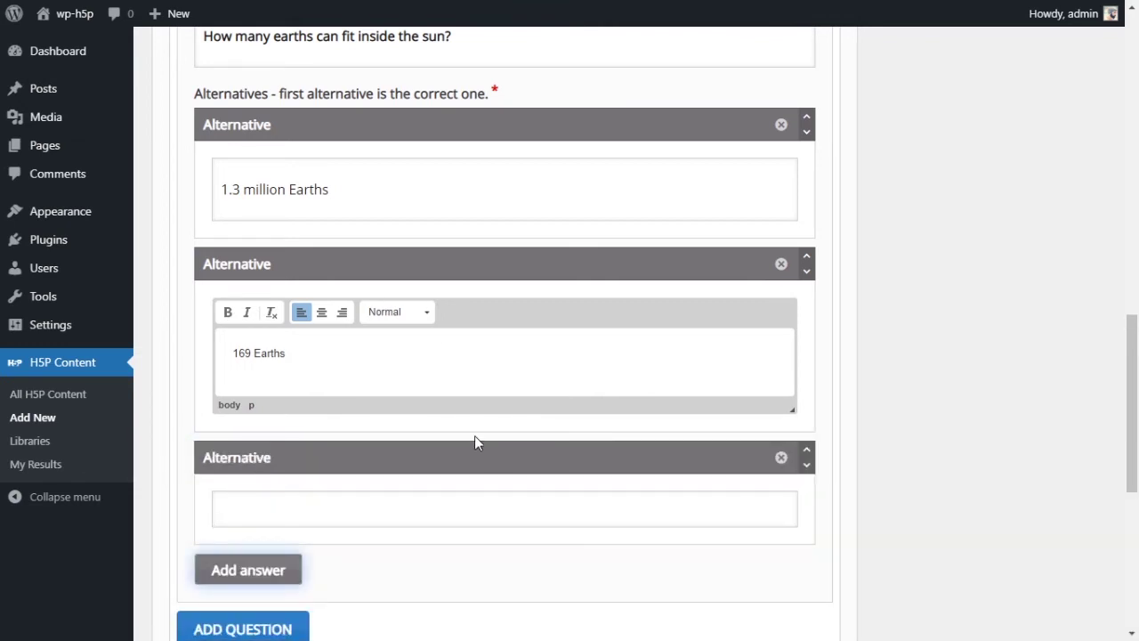
click(395, 506)
text(100,000 Earths)
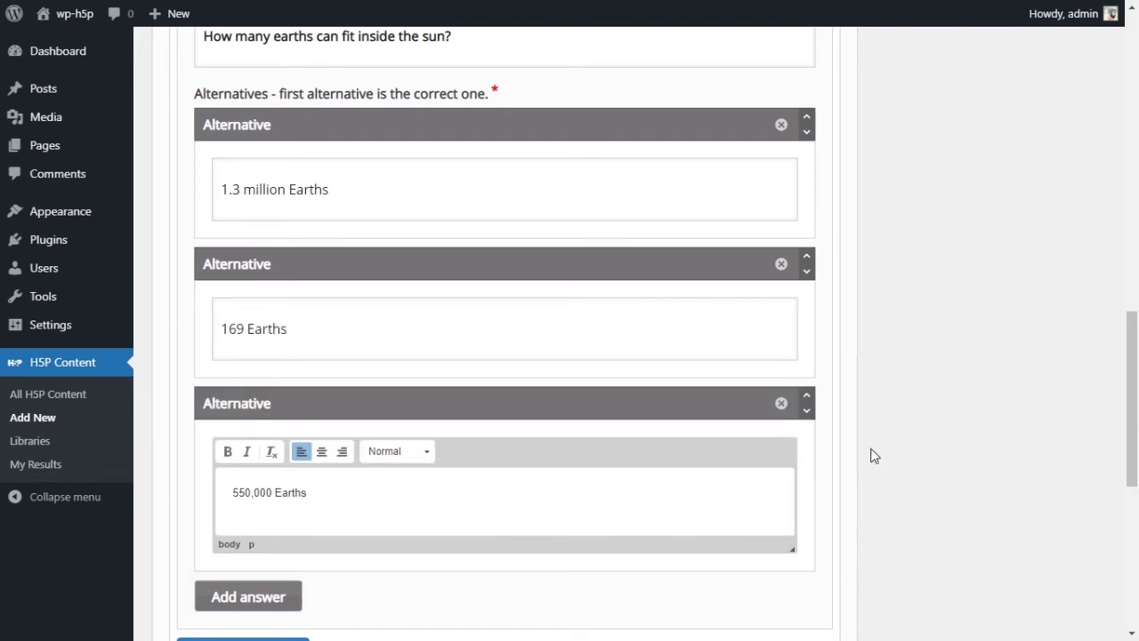
scroll(875, 455, up, 3)
scroll(756, 442, down, 5)
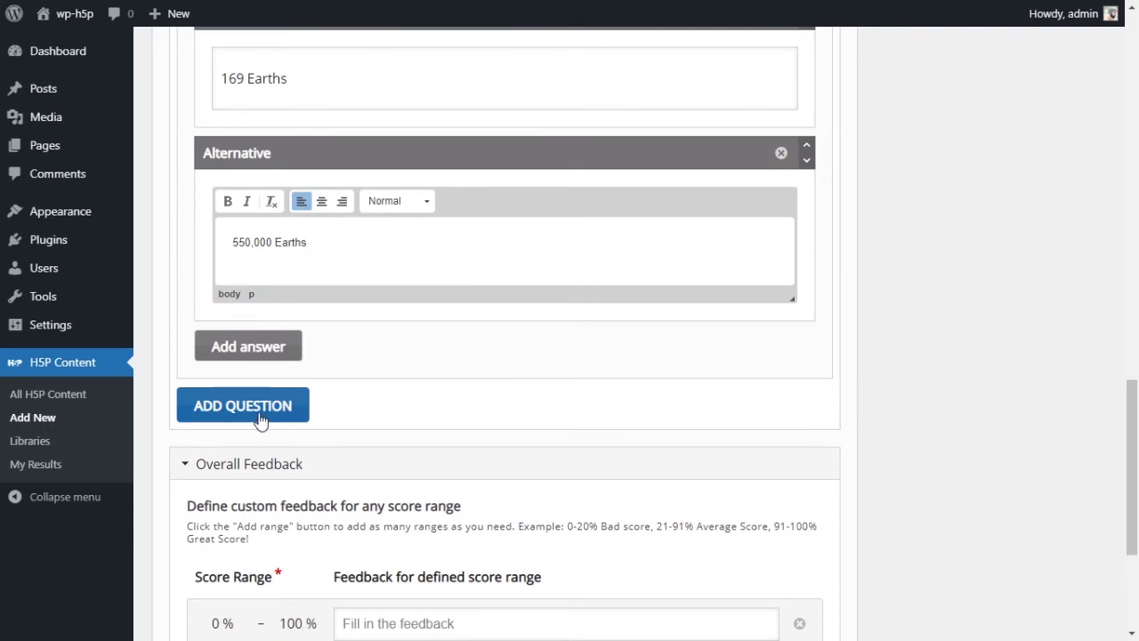
scroll(792, 396, up, 1)
scroll(818, 356, up, 8)
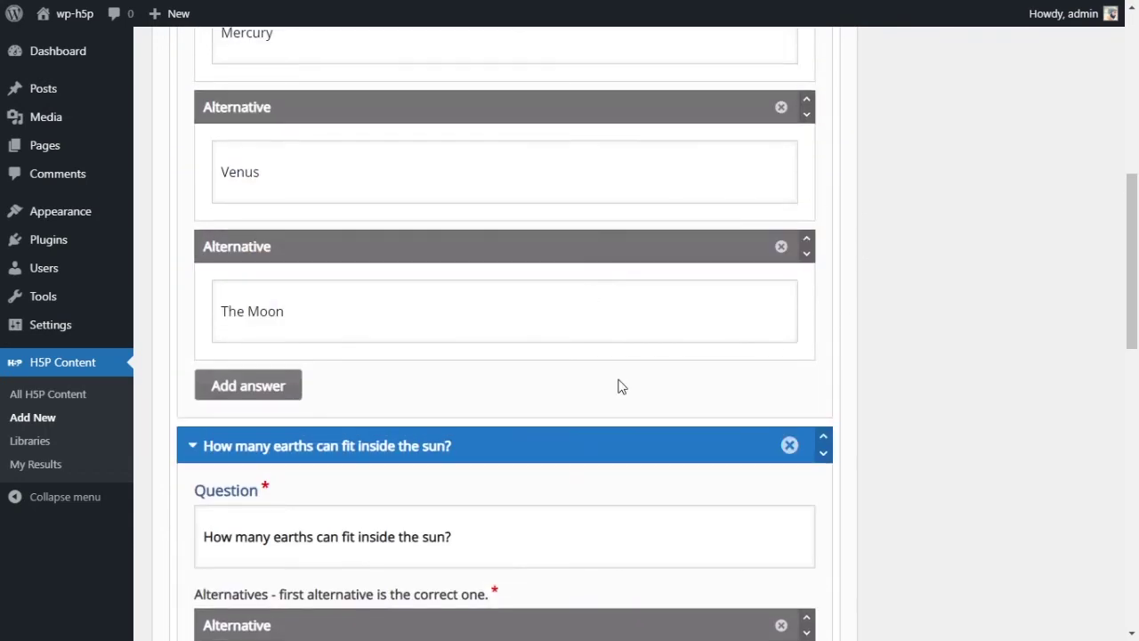
scroll(676, 463, down, 4)
scroll(683, 448, down, 4)
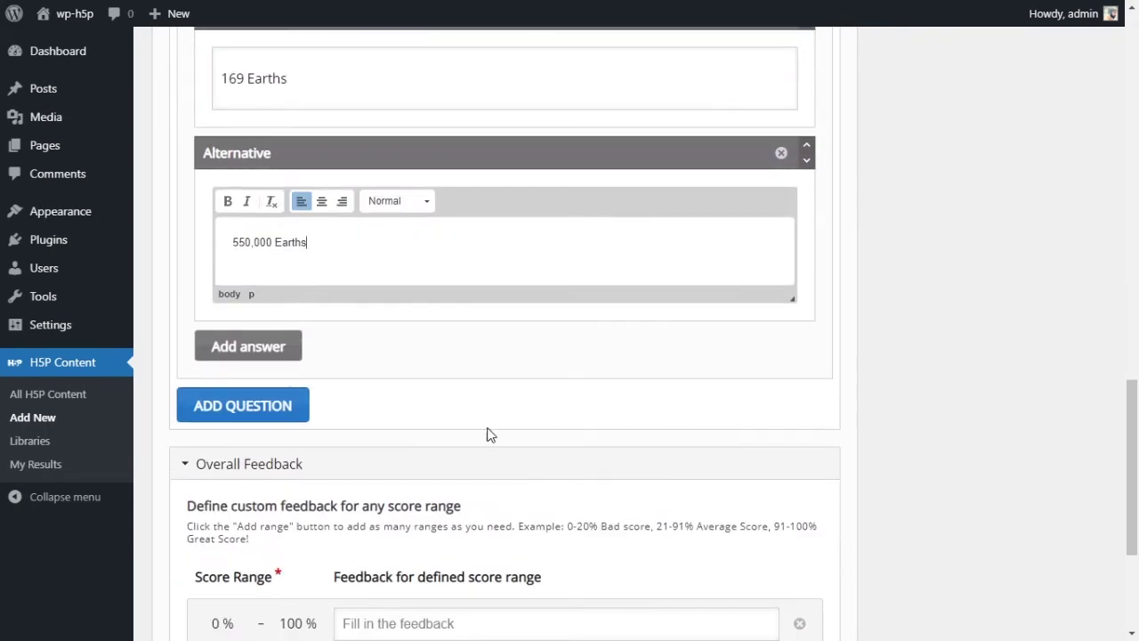
Step: Add a third question reading 'What is 3 + 3?' in bold
click(260, 408)
scroll(457, 426, down, 3)
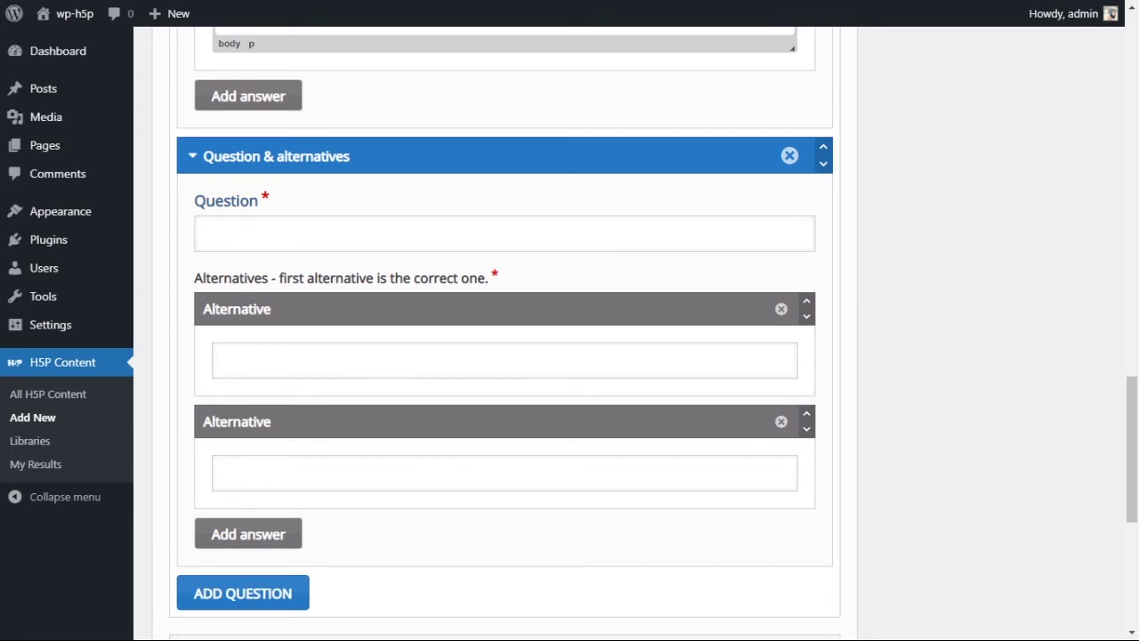
click(358, 227)
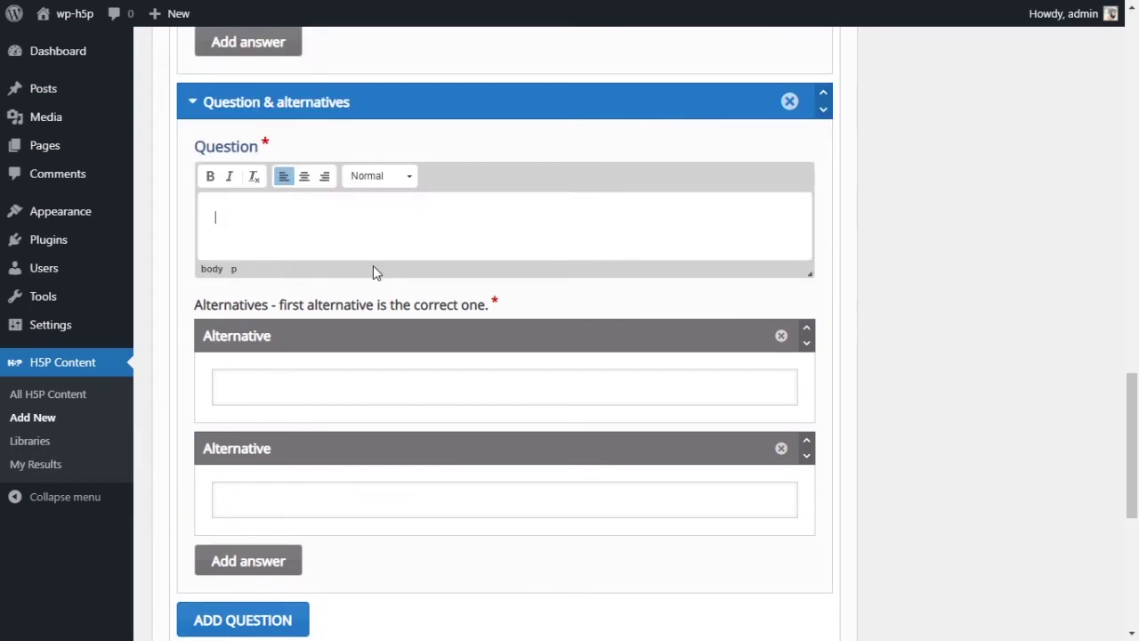
text(What is 3 + 3?)
triple_click(229, 222)
key(Right)
triple_click(247, 219)
click(210, 175)
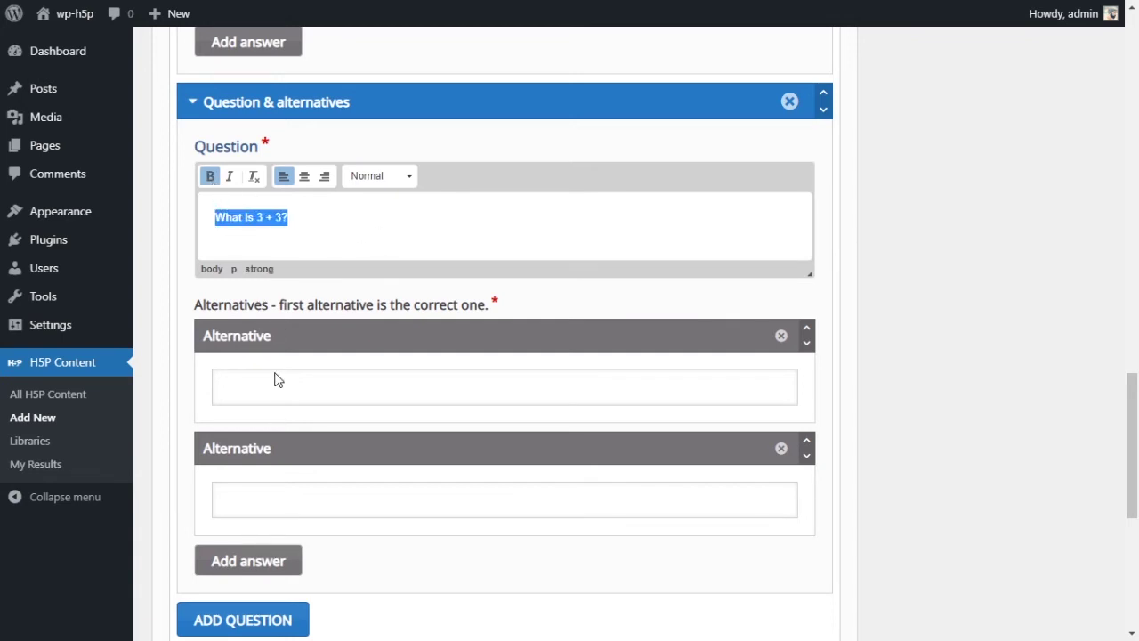
Step: Add a third answer slot and enter answers 6, 7 and 8
click(267, 564)
click(412, 372)
scroll(445, 369, down, 1)
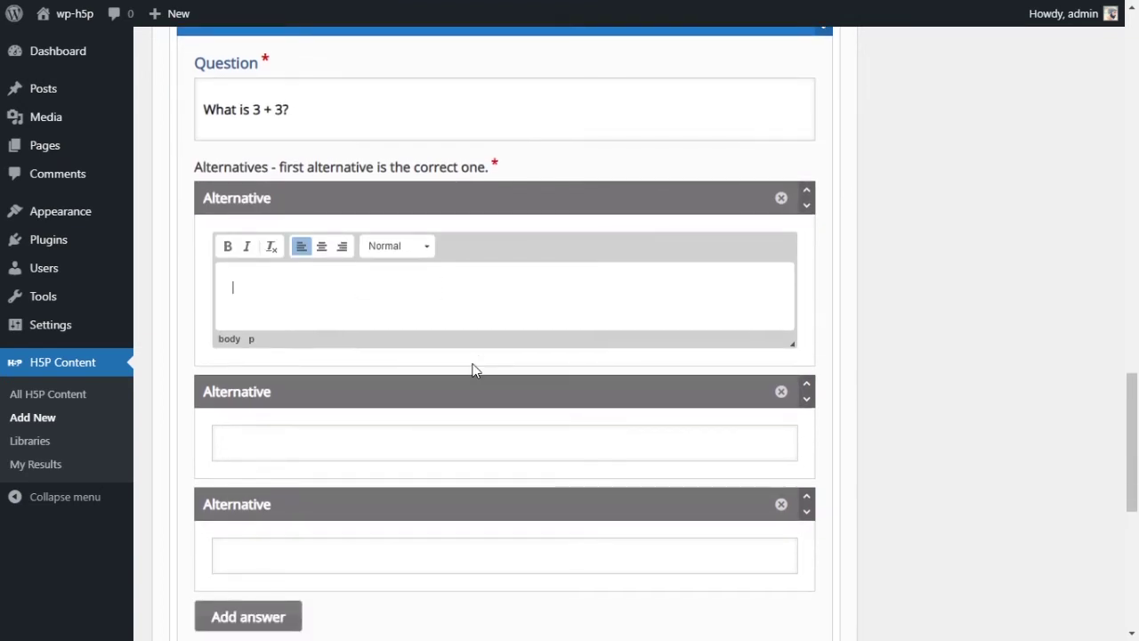
text(6)
click(420, 437)
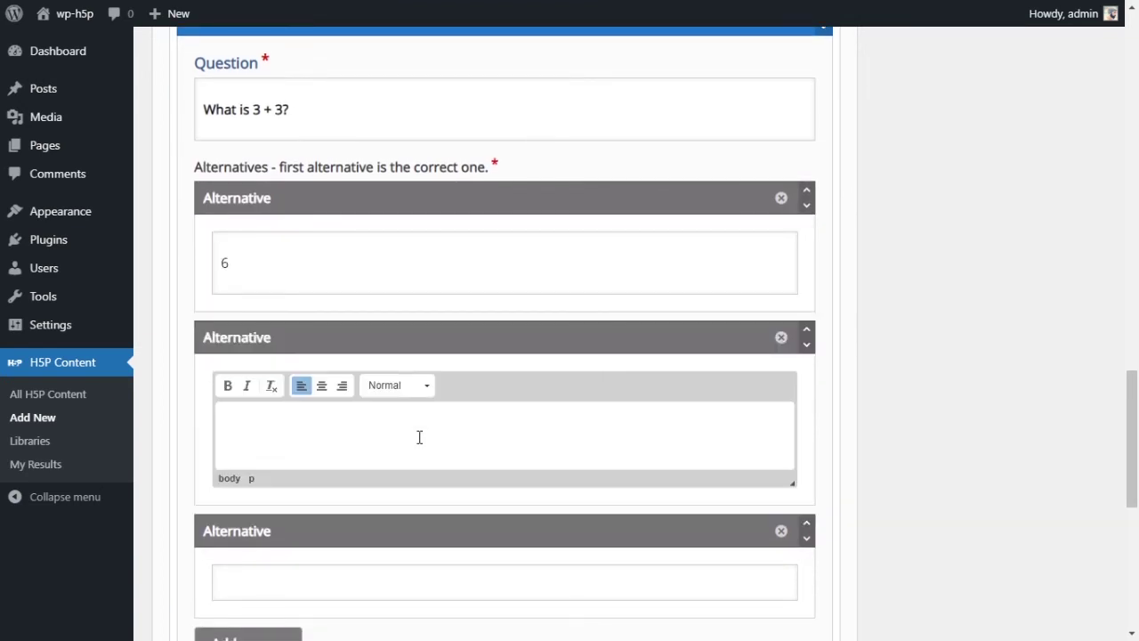
text(7)
click(405, 578)
text(8)
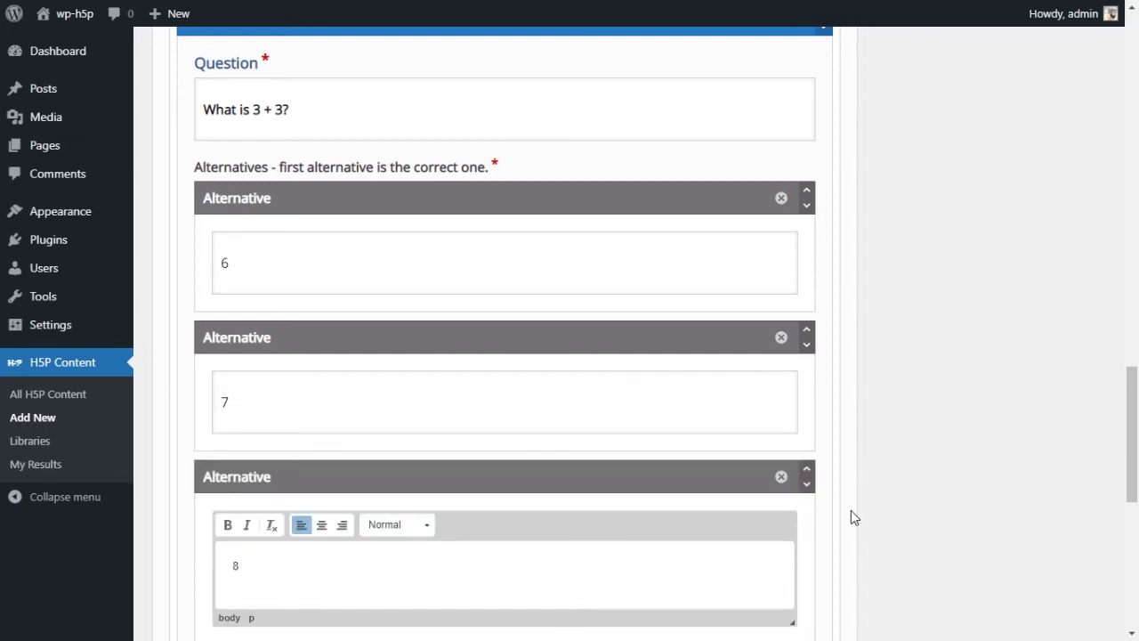
scroll(821, 542, down, 2)
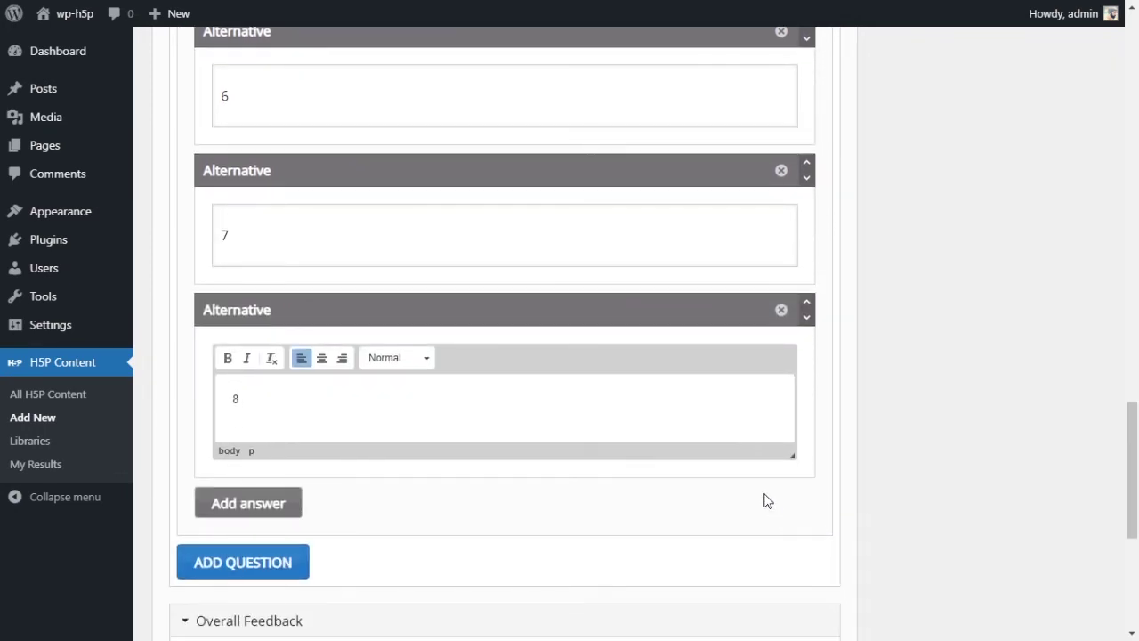
scroll(776, 513, up, 4)
scroll(777, 513, up, 10)
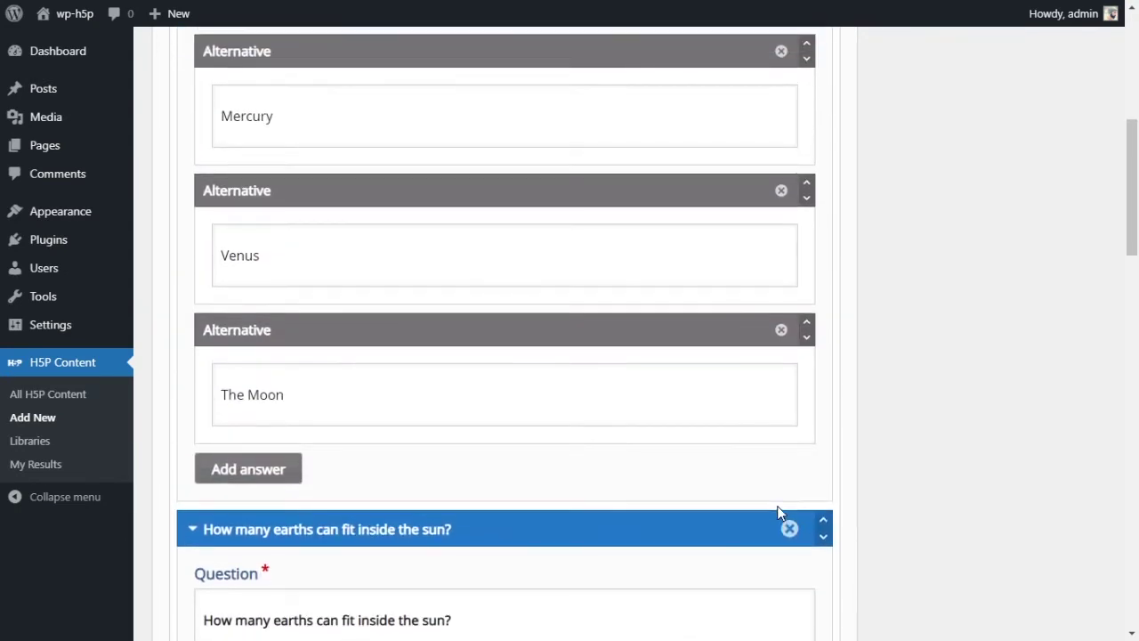
scroll(776, 513, down, 15)
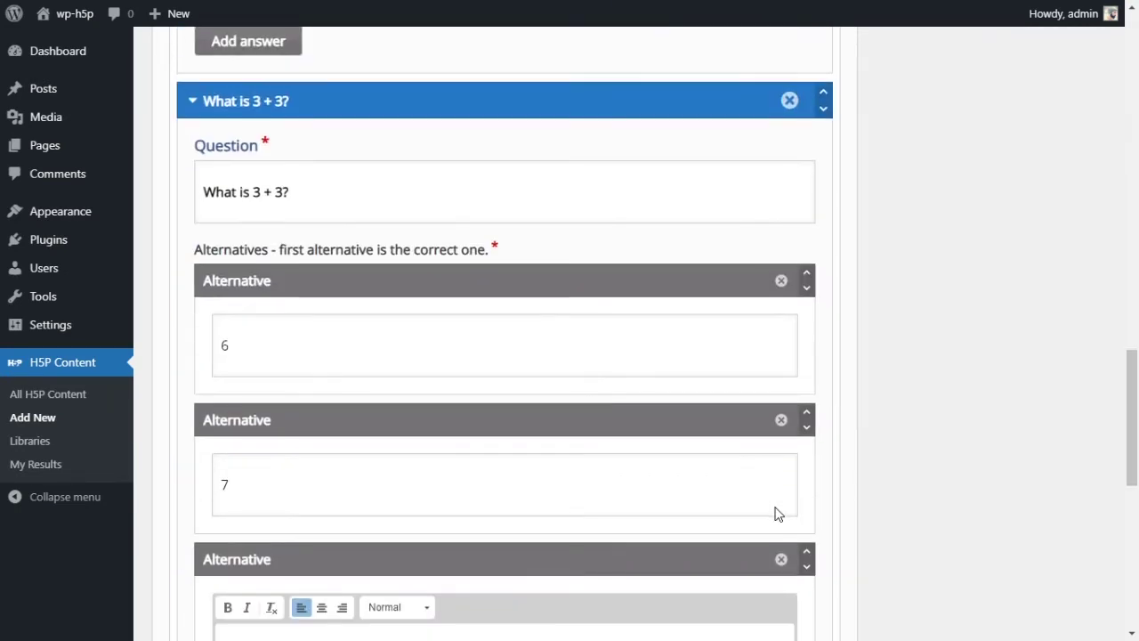
scroll(777, 514, down, 3)
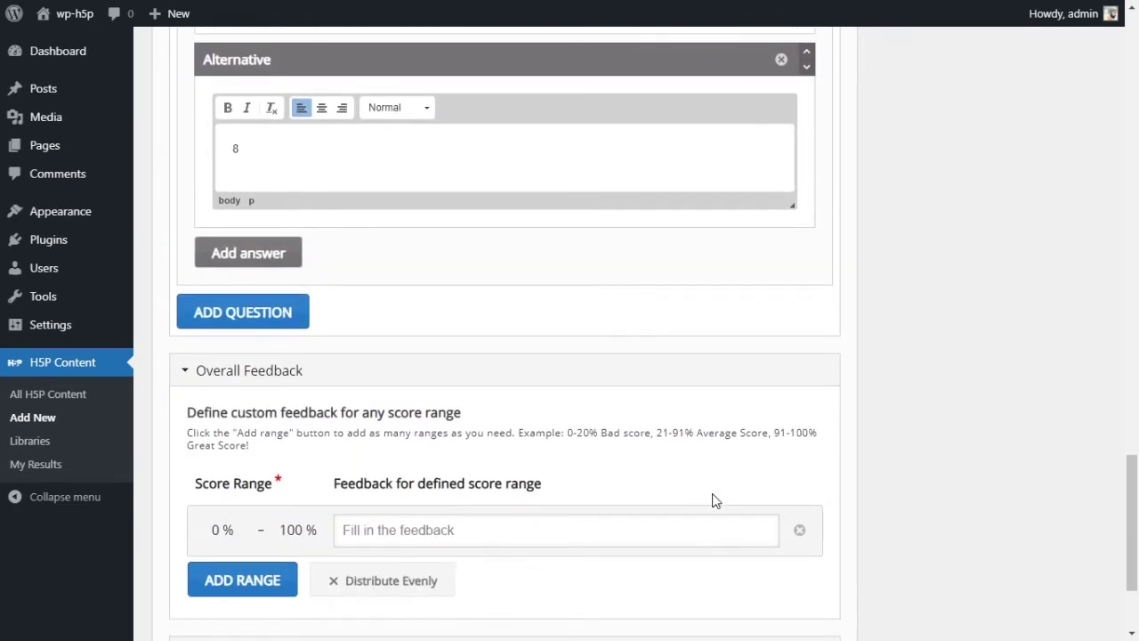
scroll(676, 492, down, 1)
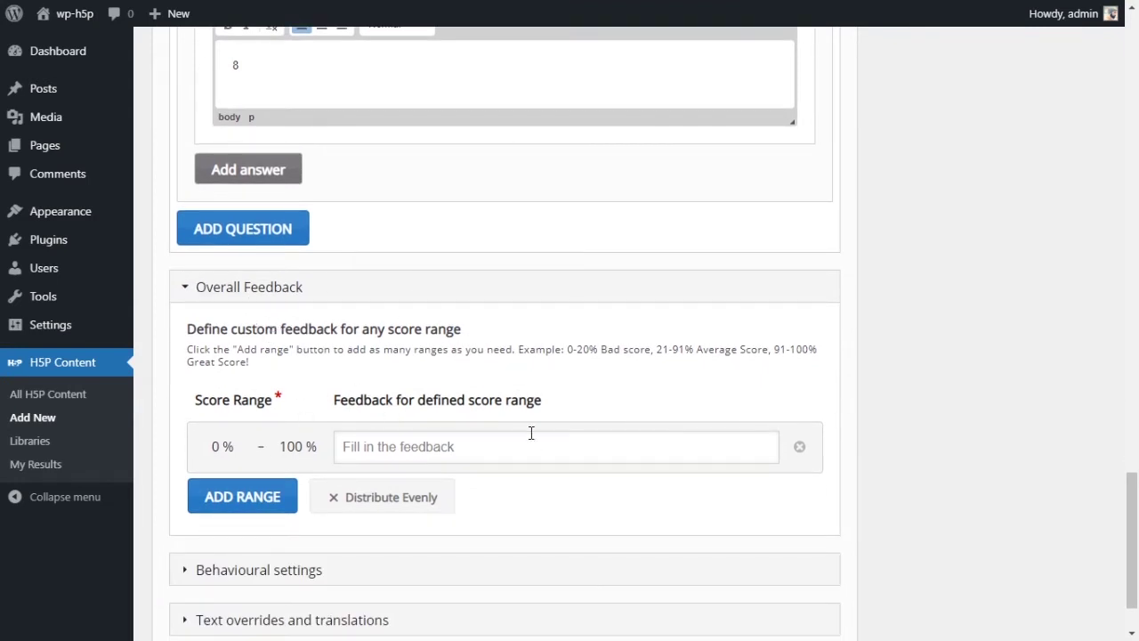
click(184, 286)
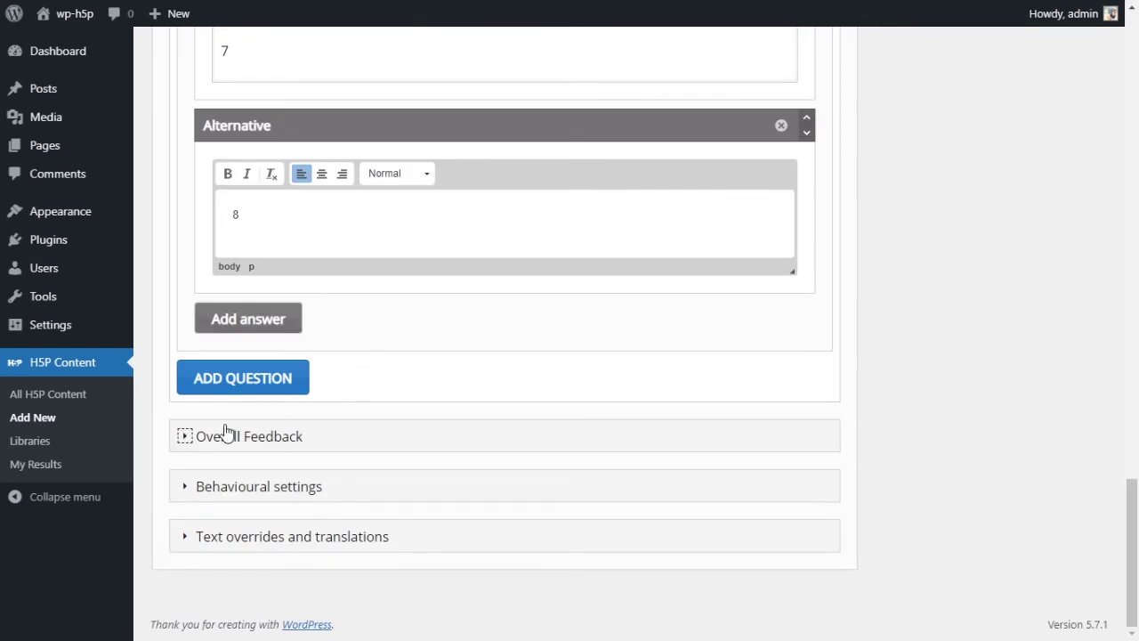
click(184, 435)
scroll(399, 386, down, 3)
click(449, 366)
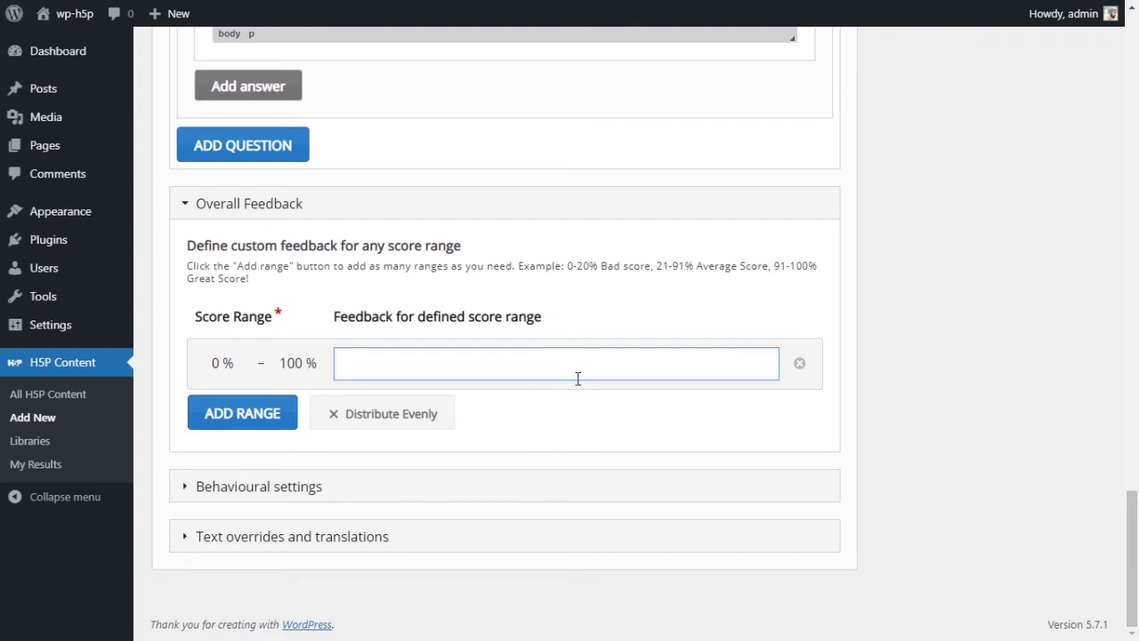
click(218, 416)
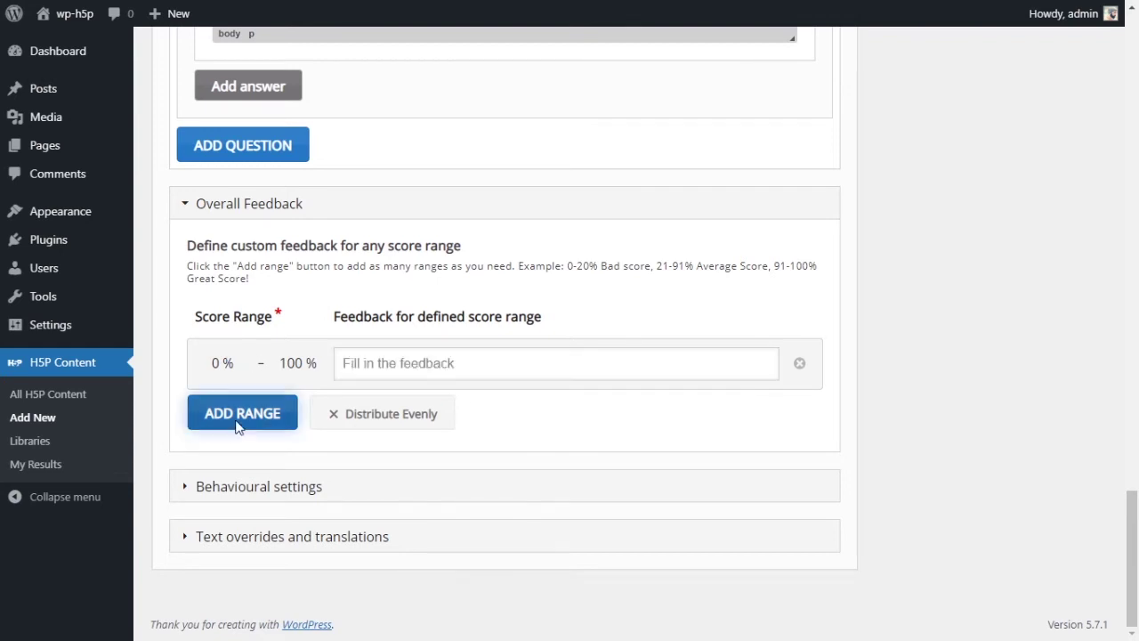
click(802, 418)
click(601, 537)
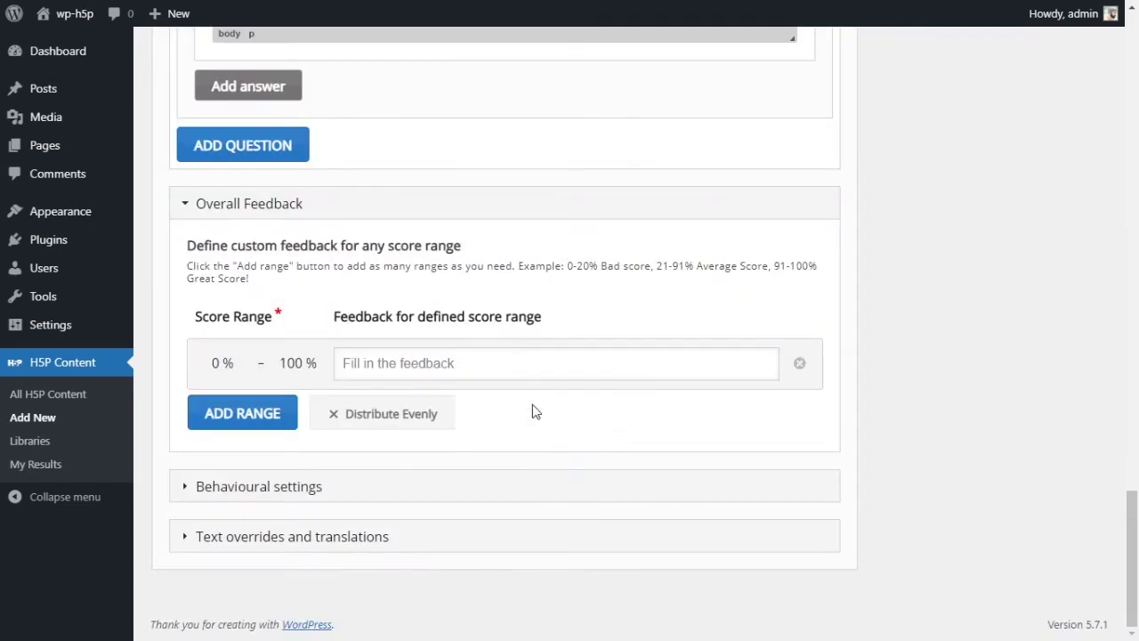
Step: Expand Behavioural settings and toggle Auto continue off and on, leaving it enabled
click(184, 488)
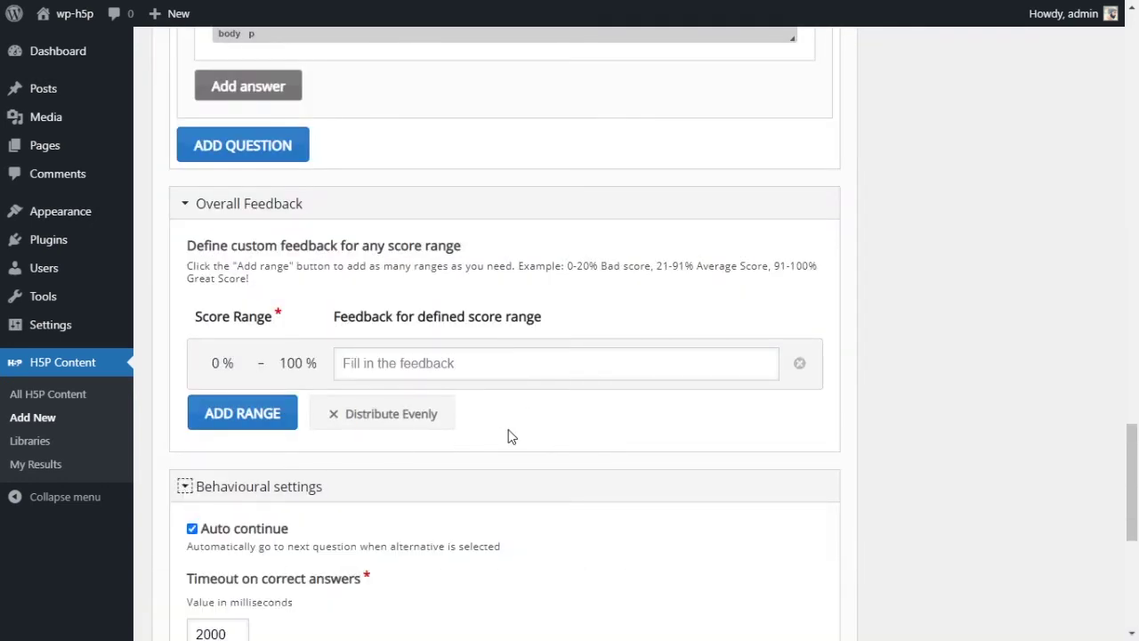
scroll(510, 436, down, 2)
scroll(510, 436, down, 1)
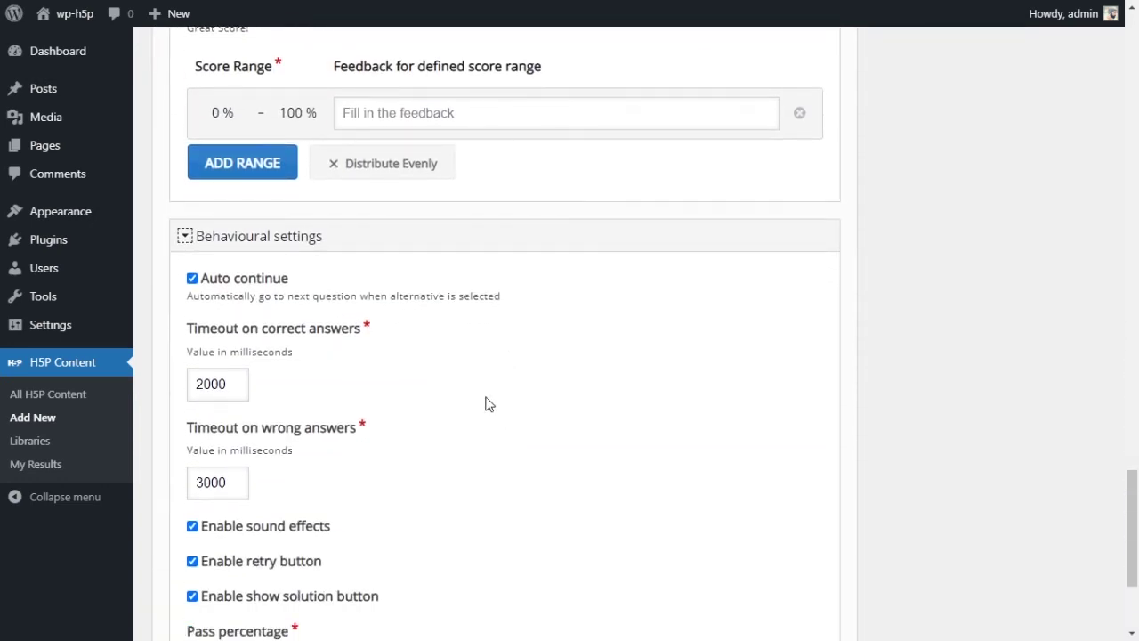
click(268, 283)
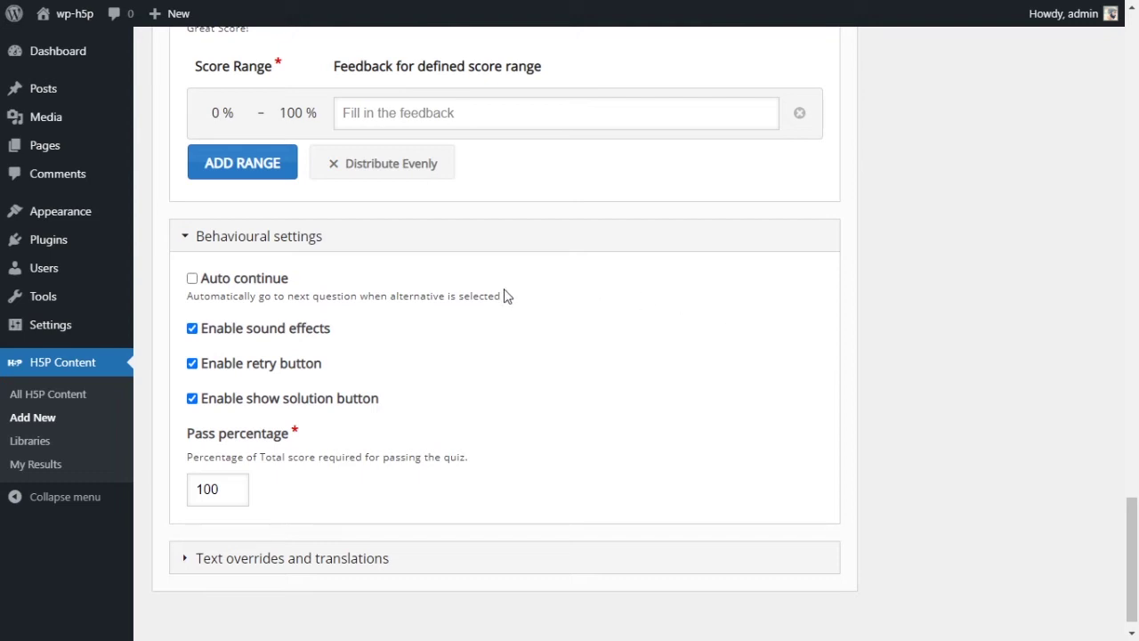
click(270, 281)
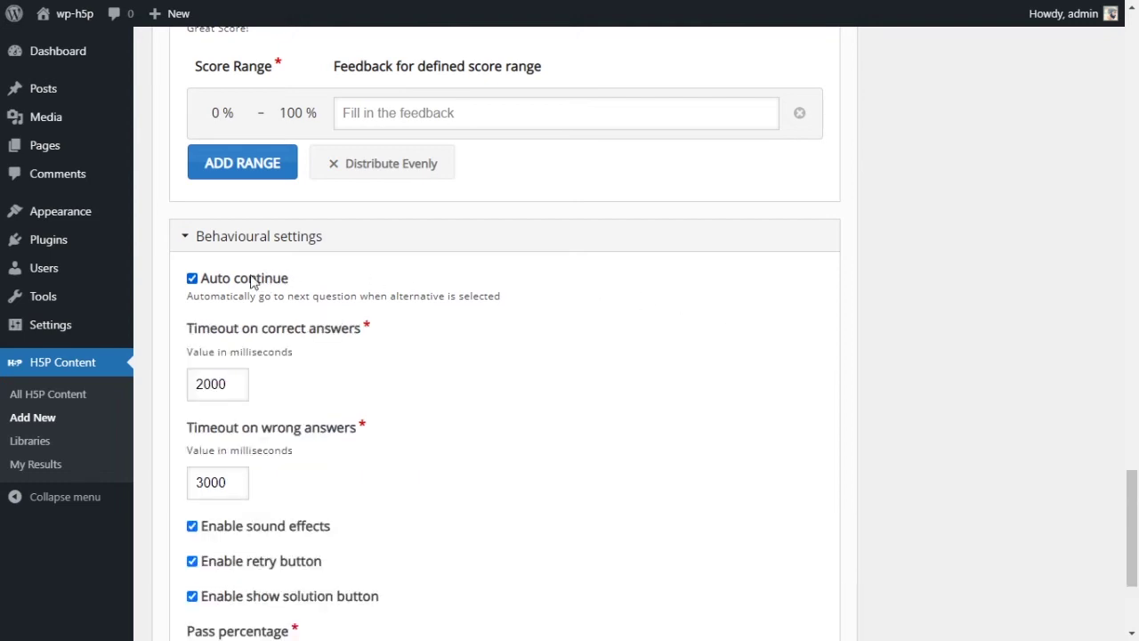
click(253, 282)
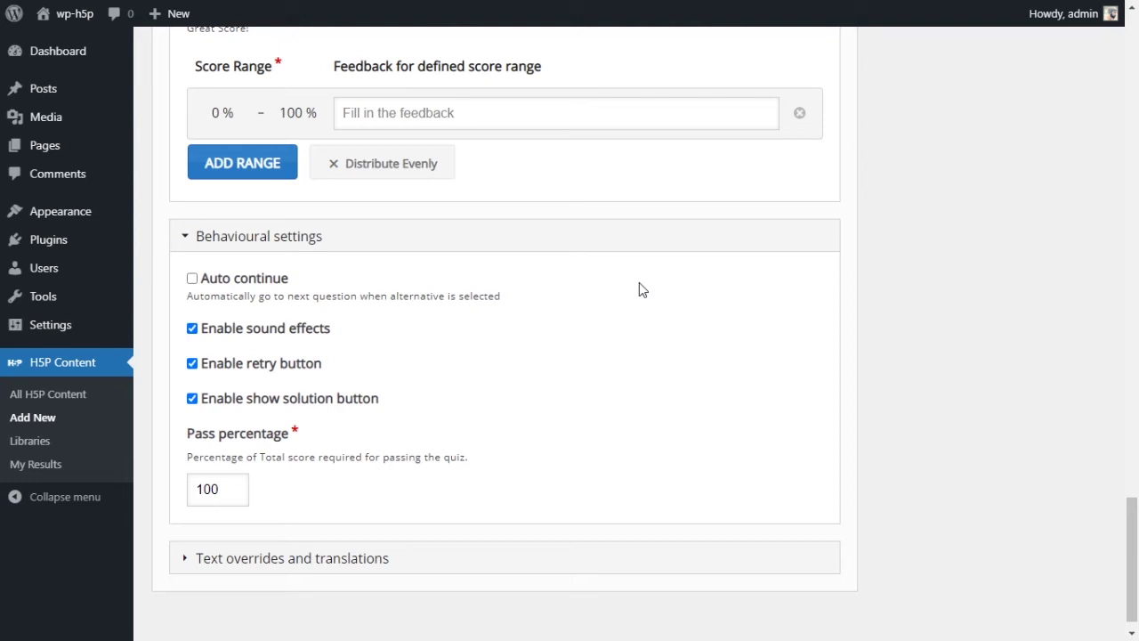
click(279, 281)
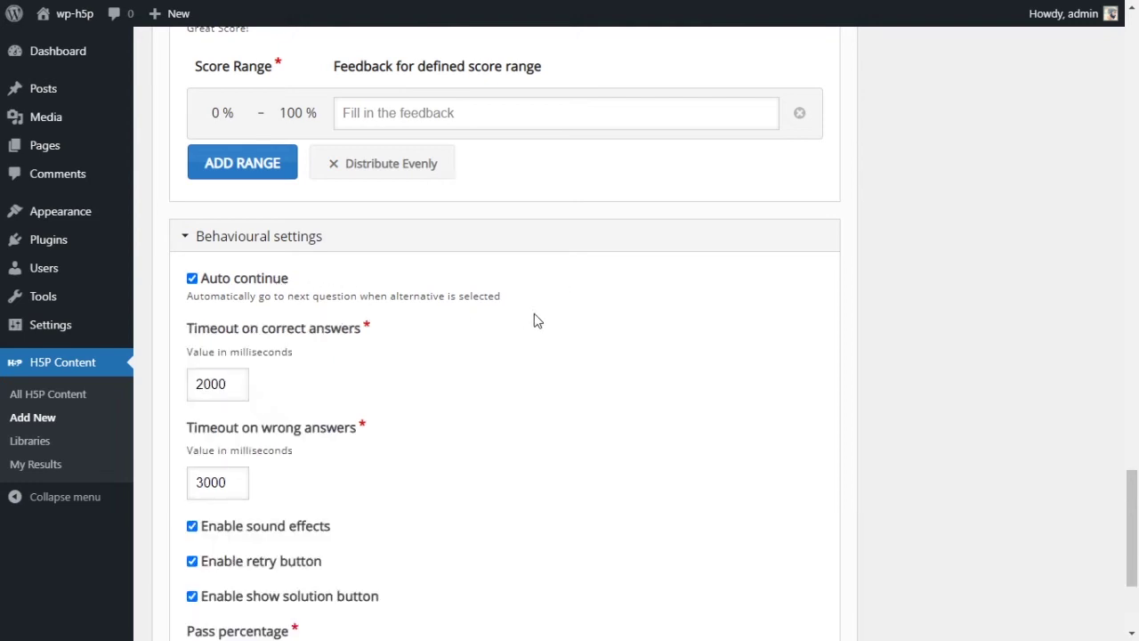
drag(194, 331, 345, 336)
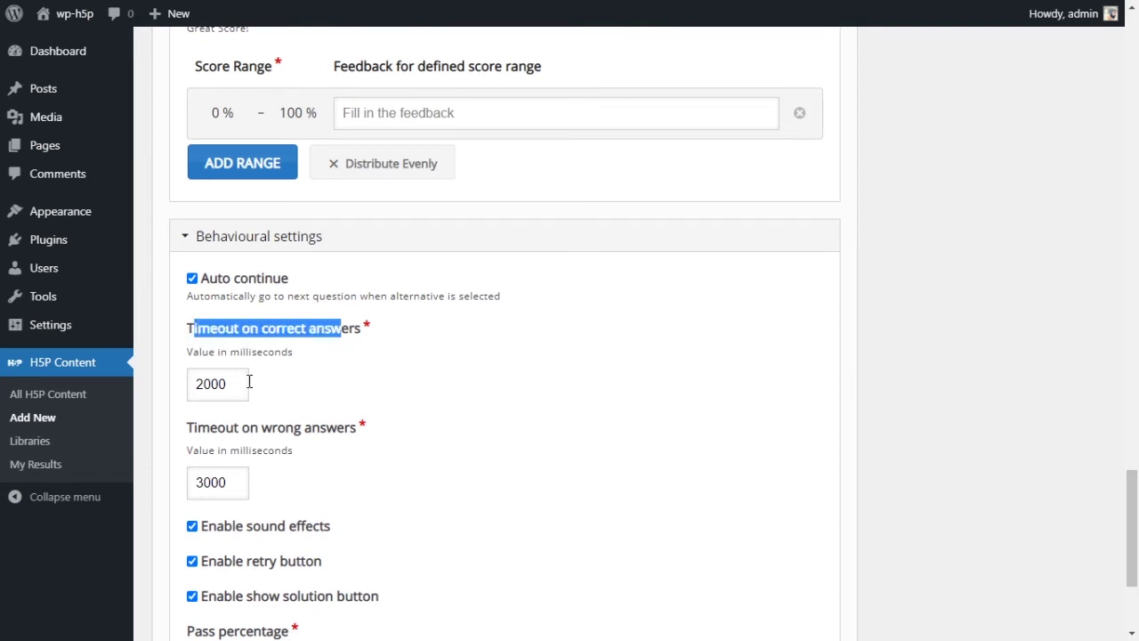
click(243, 383)
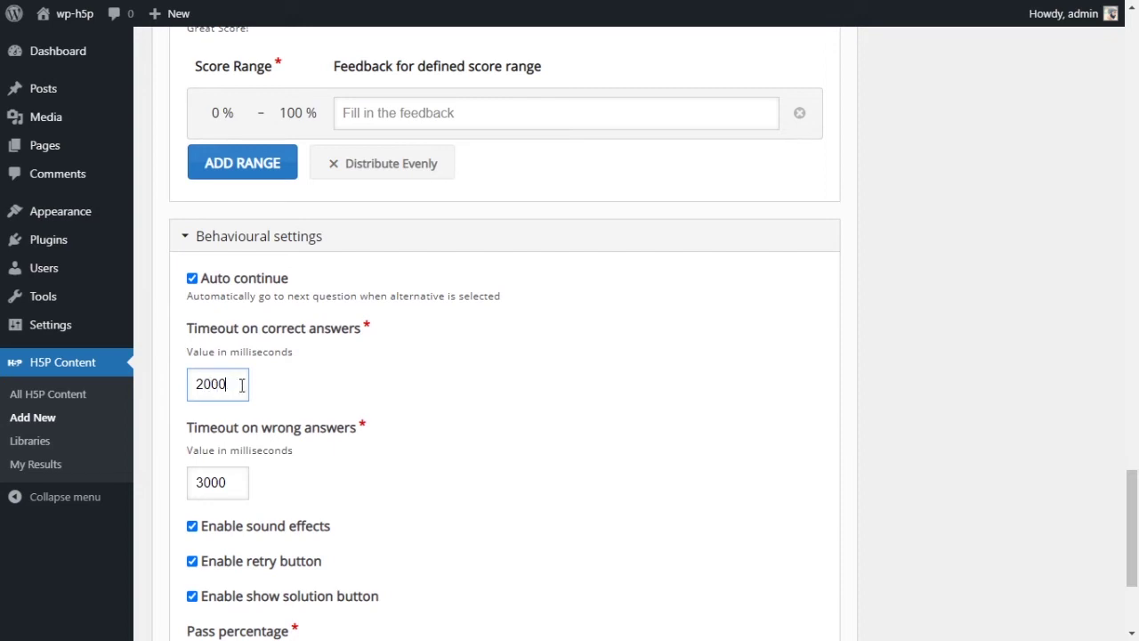
drag(241, 383, 190, 394)
click(362, 387)
scroll(360, 385, down, 1)
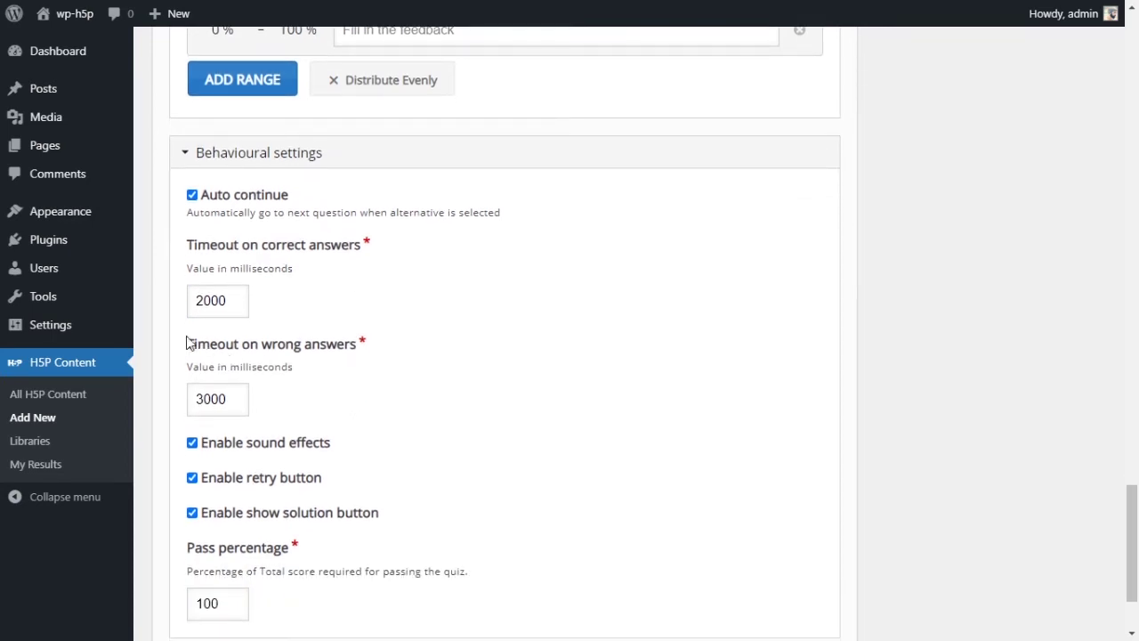
drag(187, 344, 341, 360)
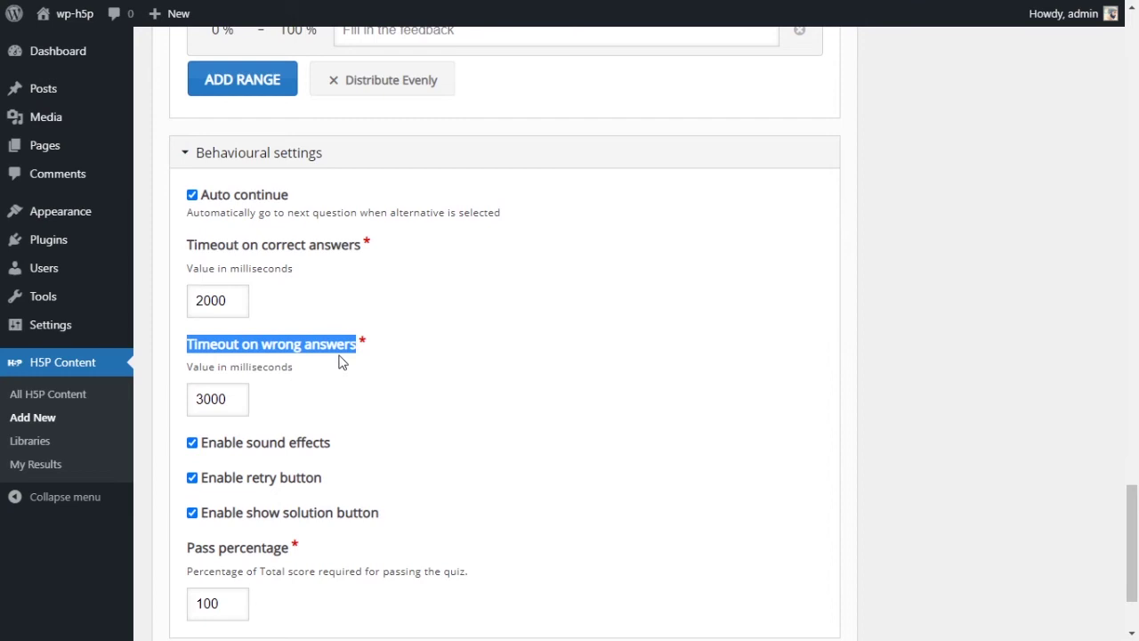
click(242, 398)
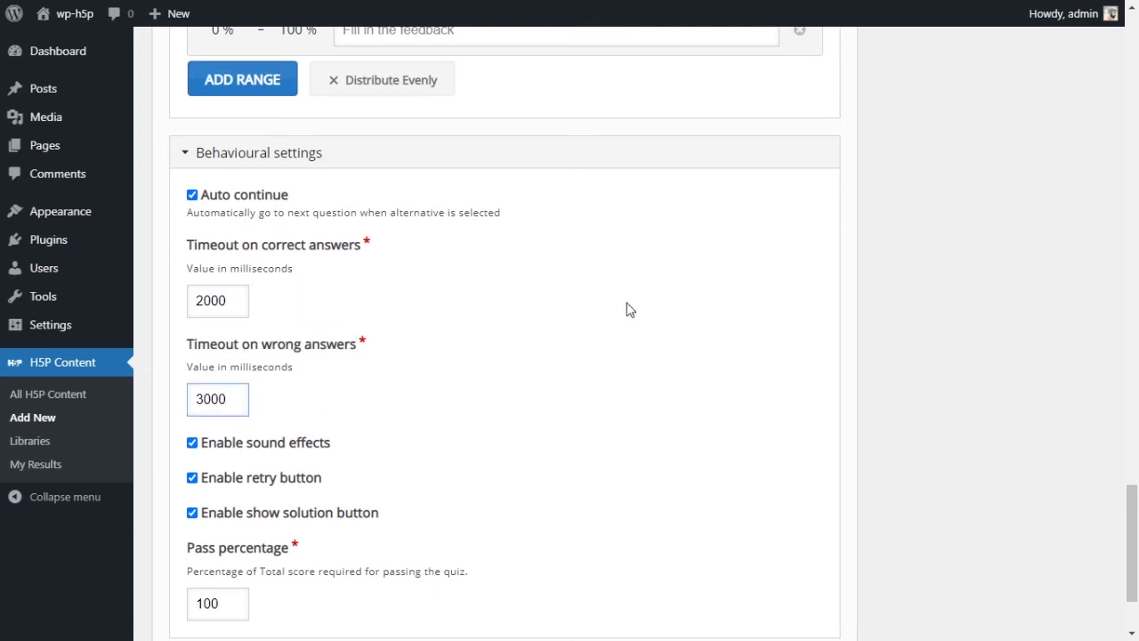
click(445, 380)
click(234, 297)
click(234, 400)
click(537, 420)
scroll(376, 323, down, 1)
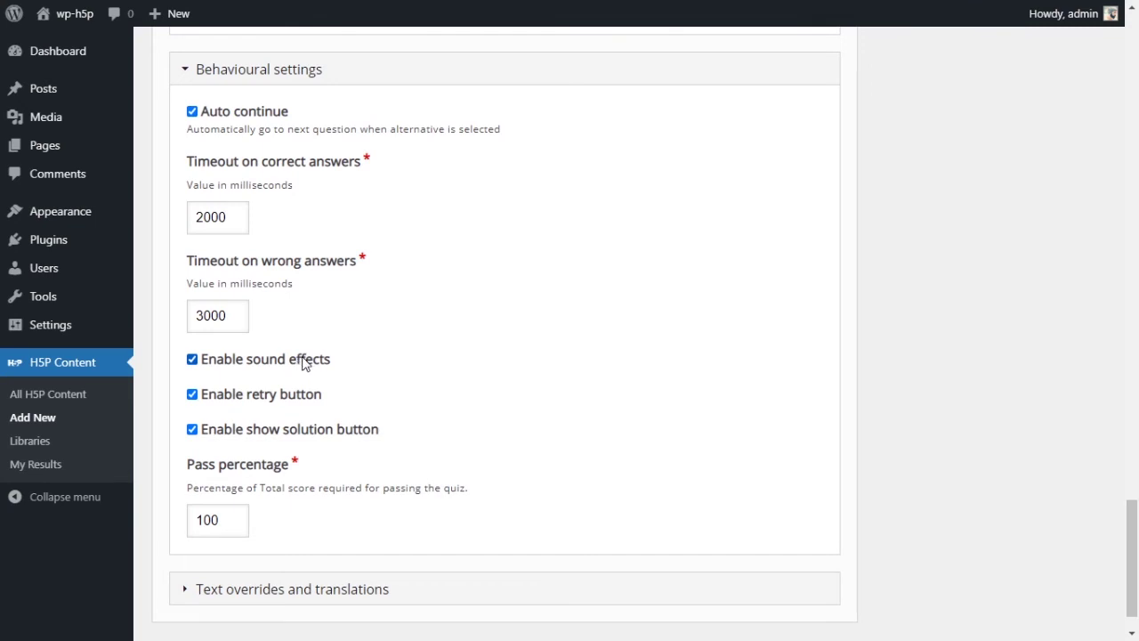
scroll(279, 387, down, 1)
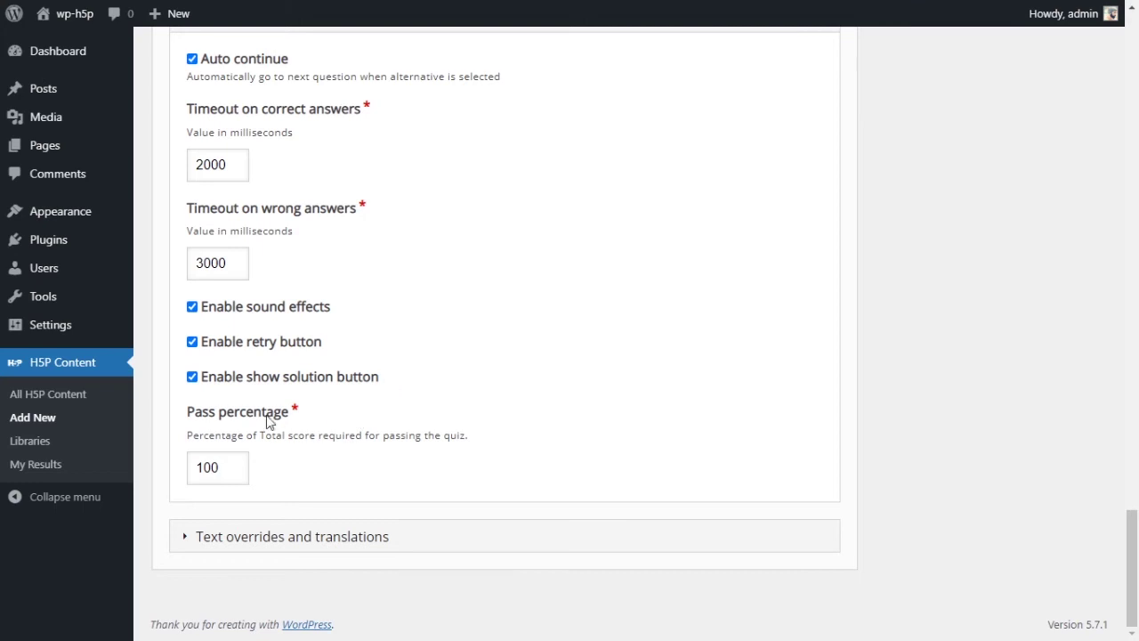
drag(184, 418, 279, 417)
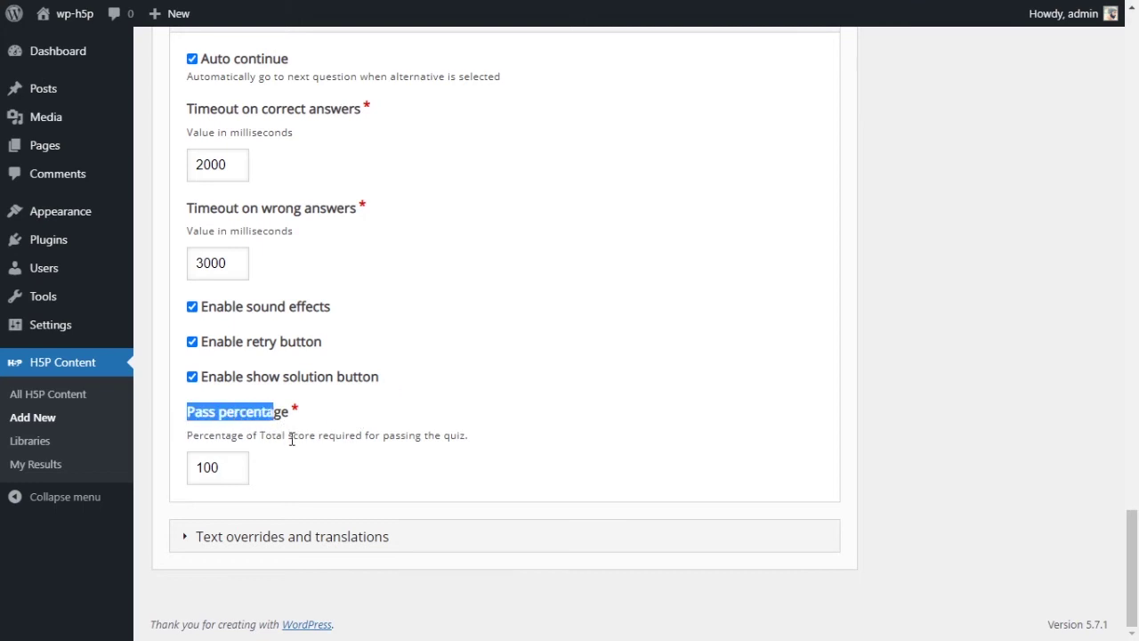
click(281, 454)
double_click(239, 469)
click(297, 479)
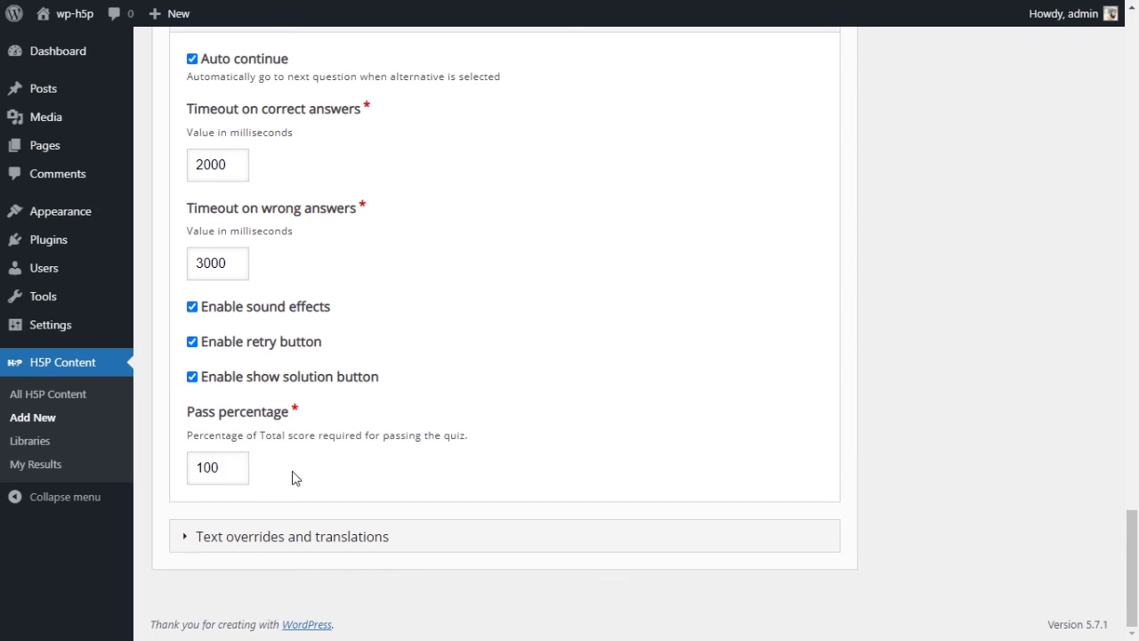
click(233, 464)
click(274, 469)
Step: Expand Text overrides and translations to show the Single Choice Set Next question labels
click(254, 541)
scroll(457, 412, down, 2)
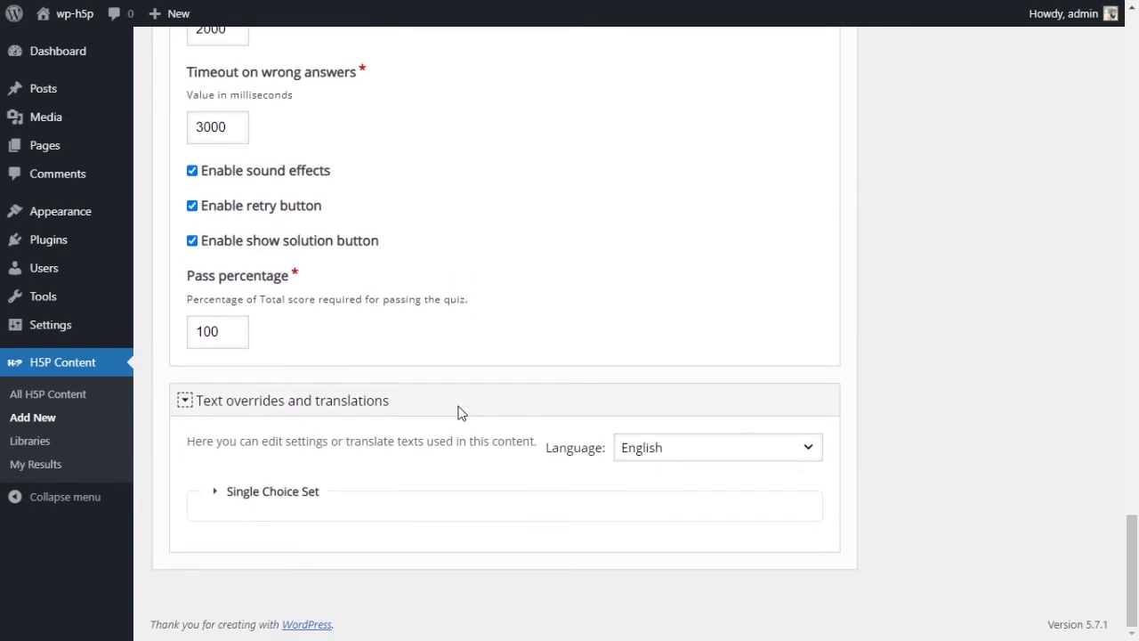
click(242, 501)
scroll(267, 489, down, 1)
click(277, 492)
scroll(321, 441, down, 4)
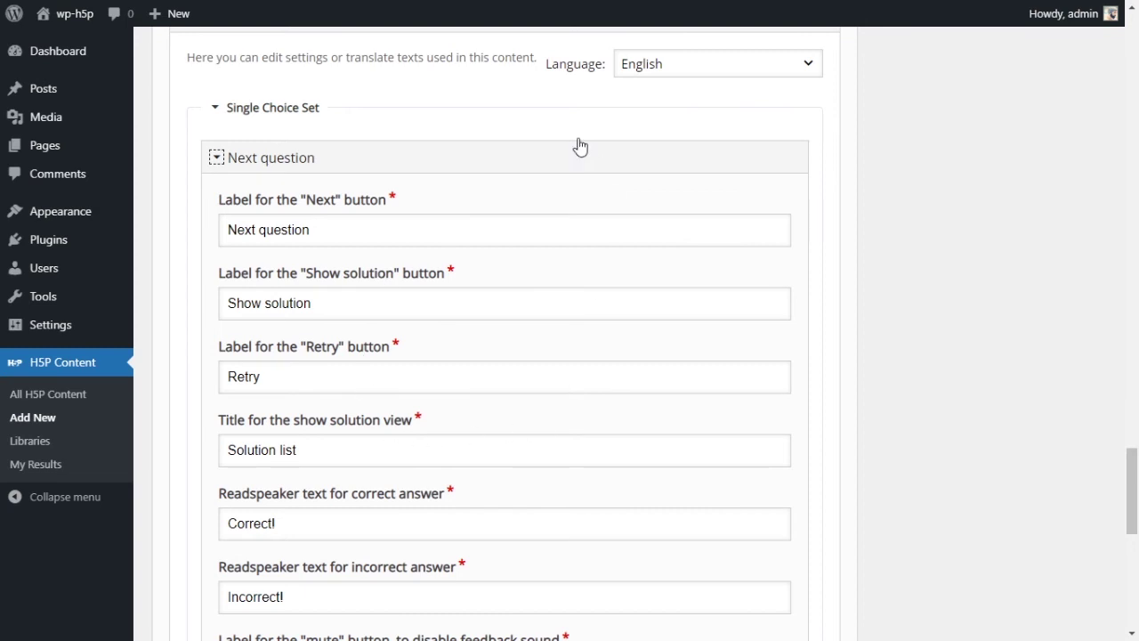
Step: Try prefixing the Next button label with 'Go to', then restore it to 'Next question'
click(354, 220)
click(353, 298)
scroll(407, 333, up, 1)
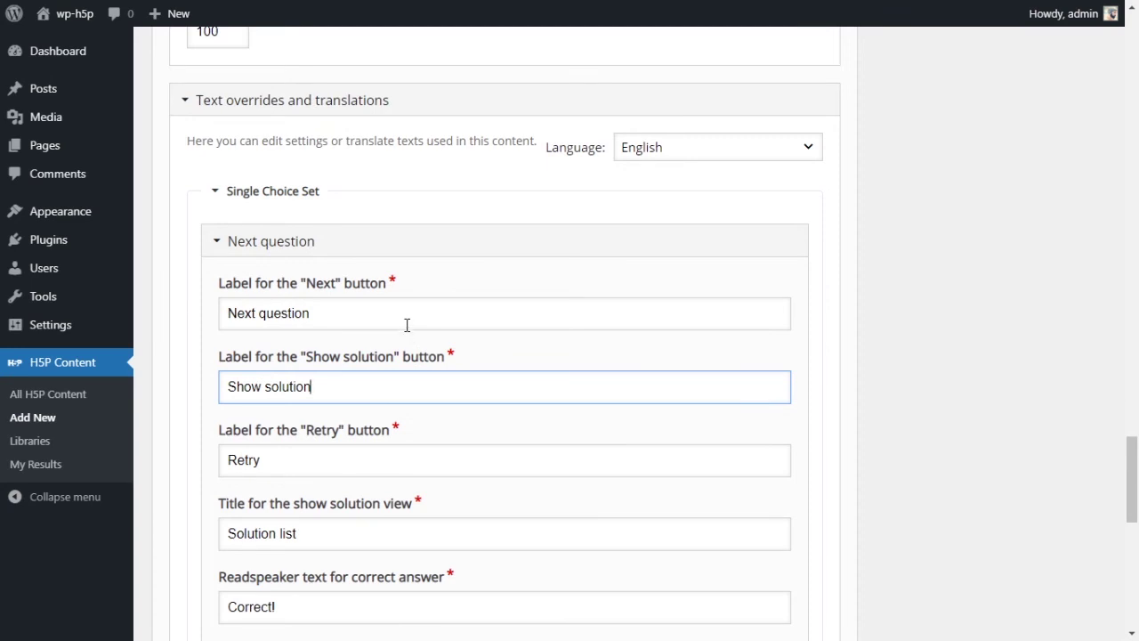
triple_click(393, 315)
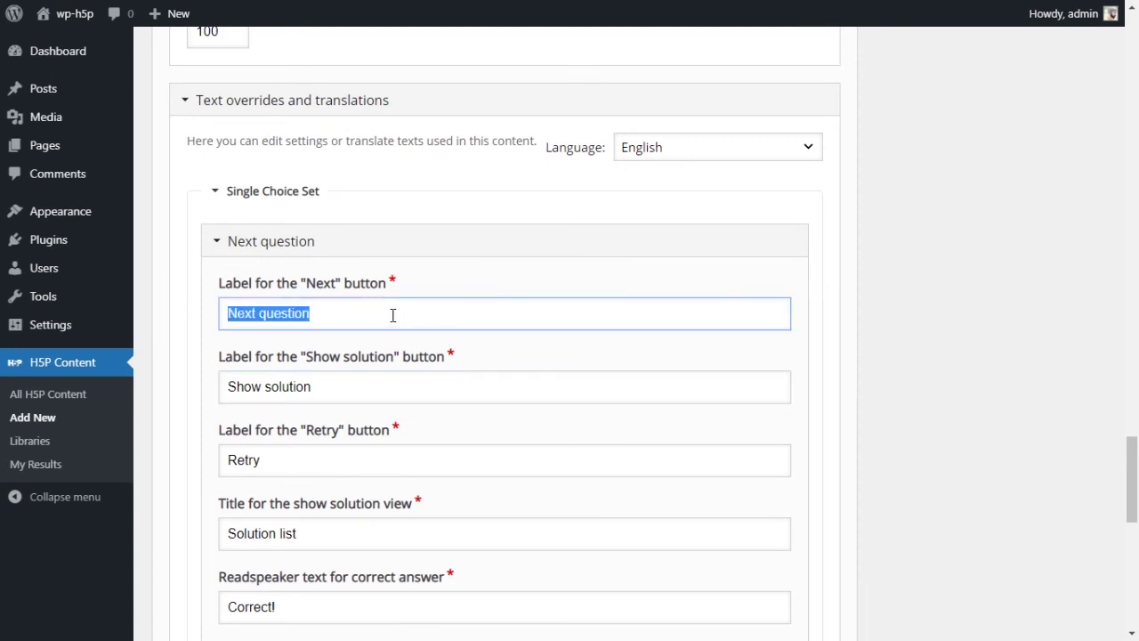
key(Left)
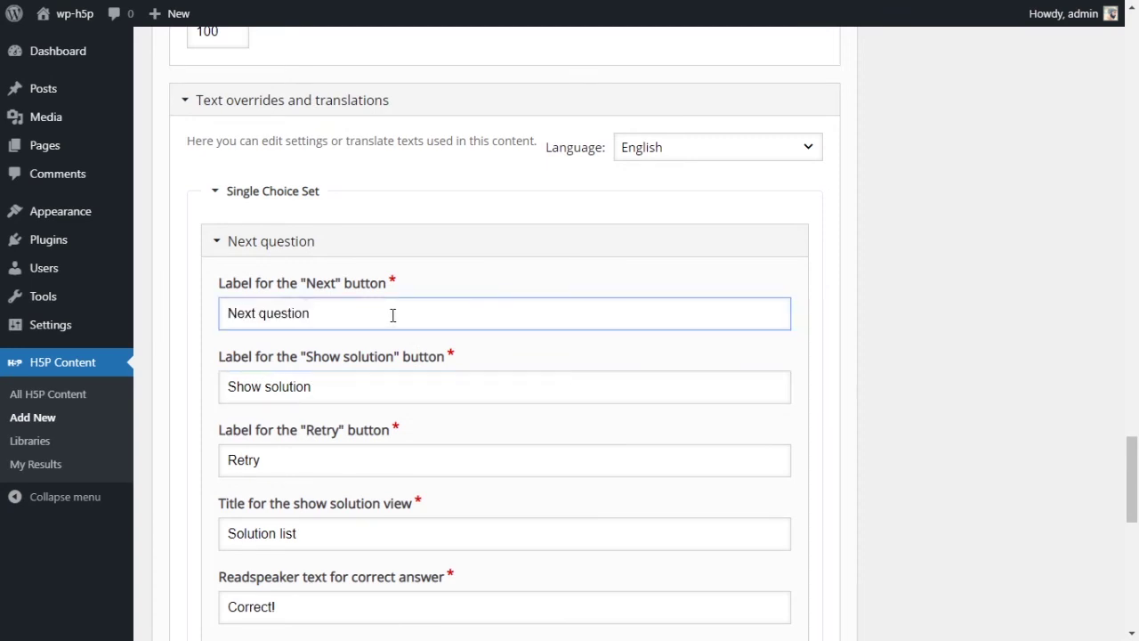
text(Go )
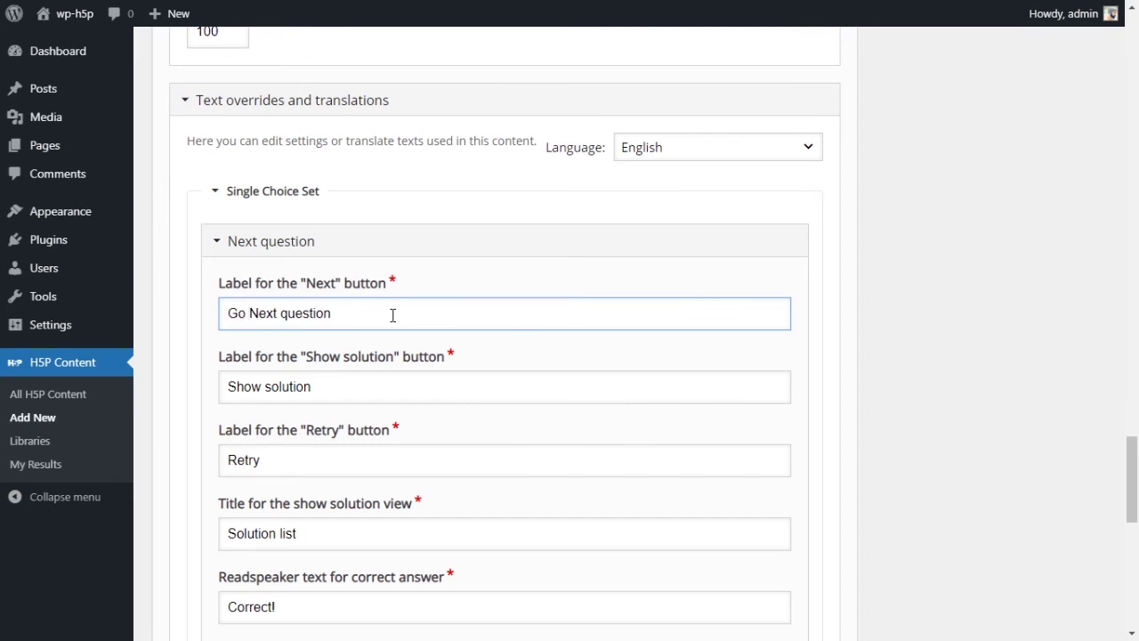
text(to)
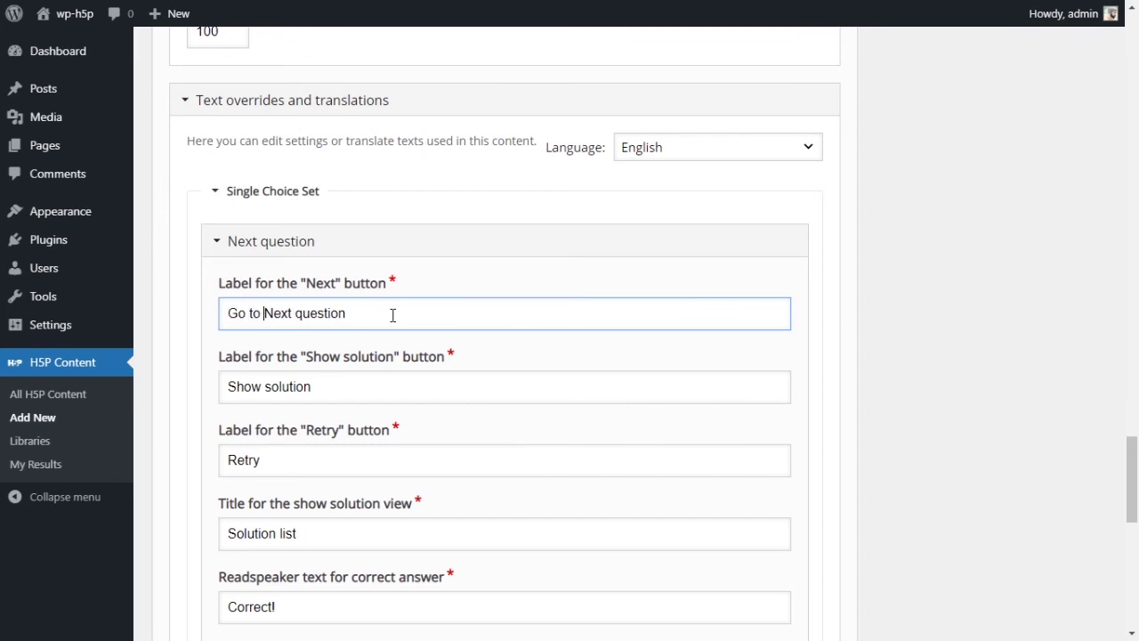
key(BackSpace)
key(BackSpace)
key(BackSpace)
key(BackSpace)
key(BackSpace)
key(BackSpace)
click(754, 262)
click(806, 158)
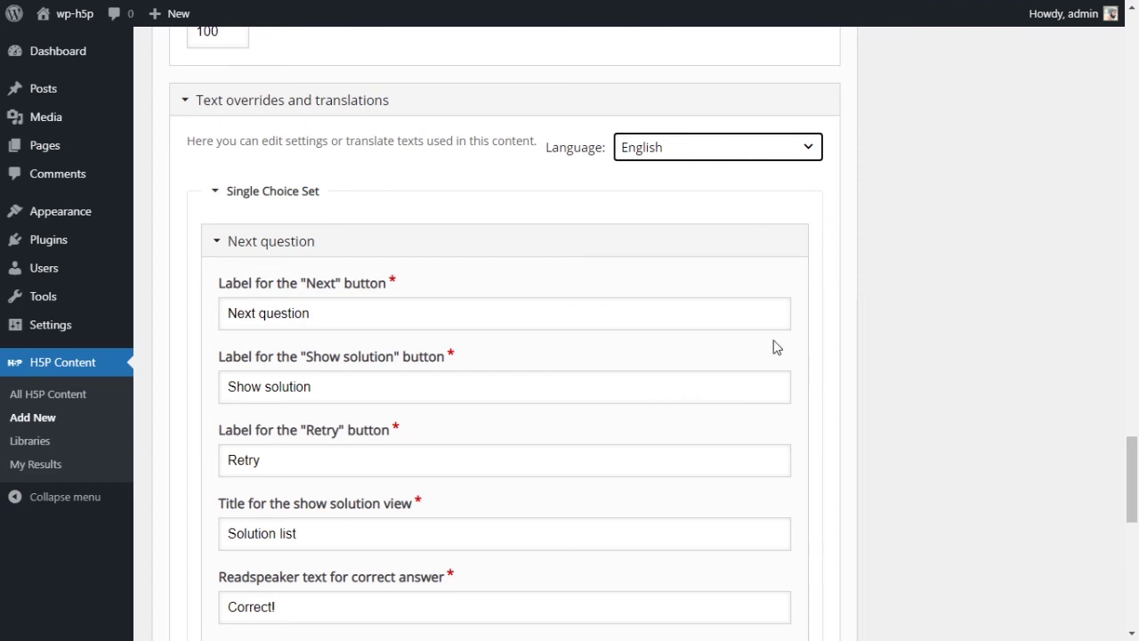
Step: Collapse the Text overrides, Behavioural settings and Overall Feedback sections
click(988, 308)
scroll(428, 501, down, 9)
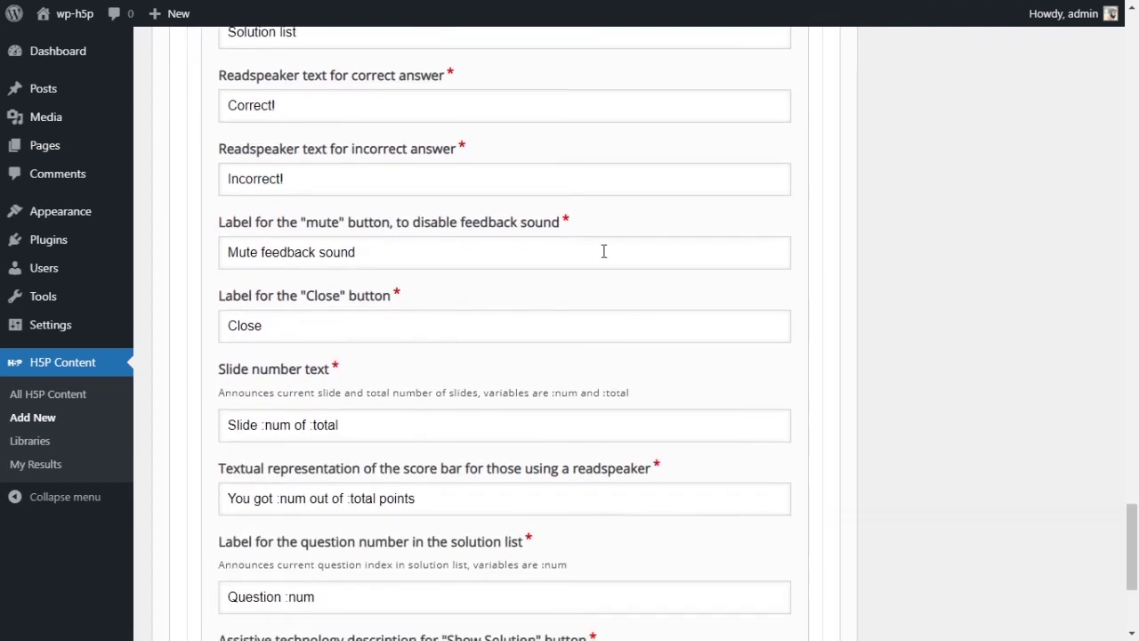
scroll(833, 325, up, 10)
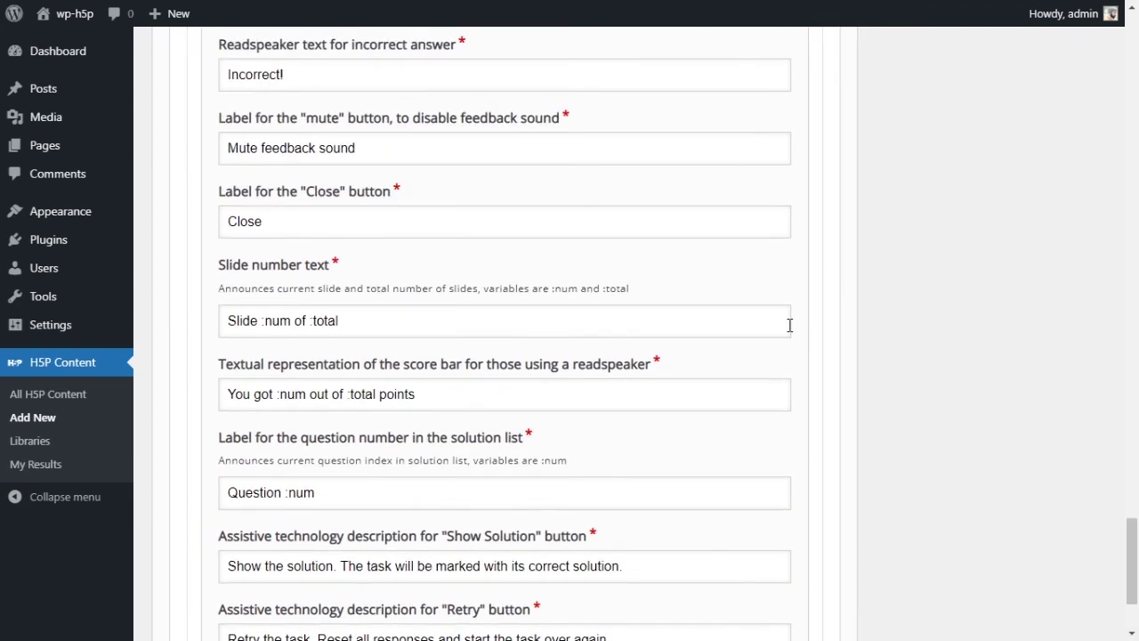
scroll(699, 276, up, 1)
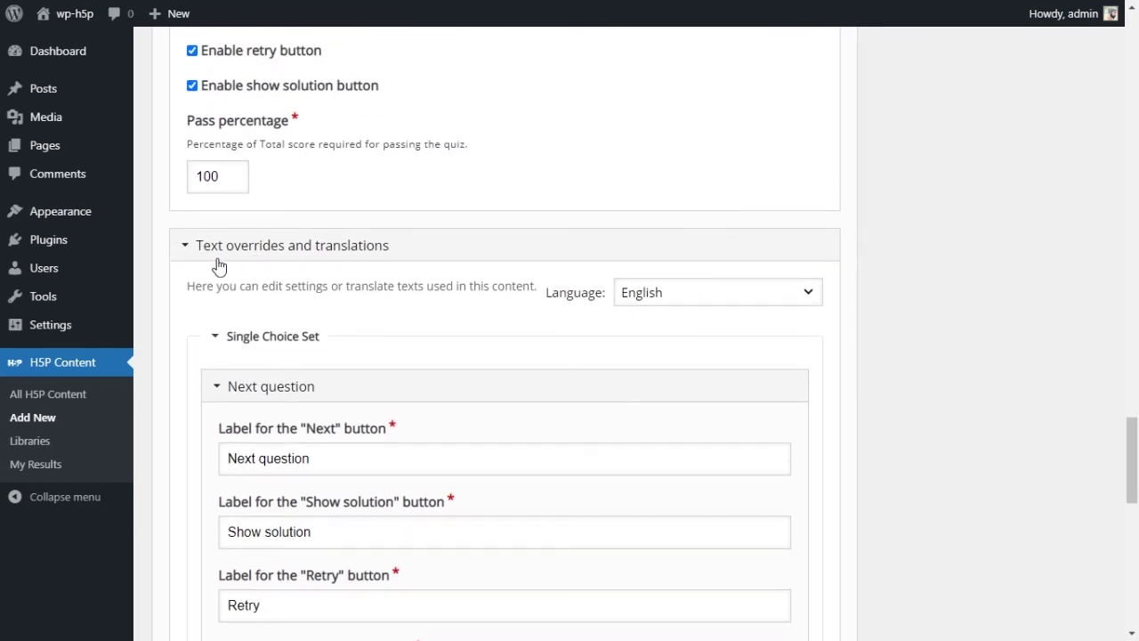
click(186, 248)
scroll(636, 315, up, 2)
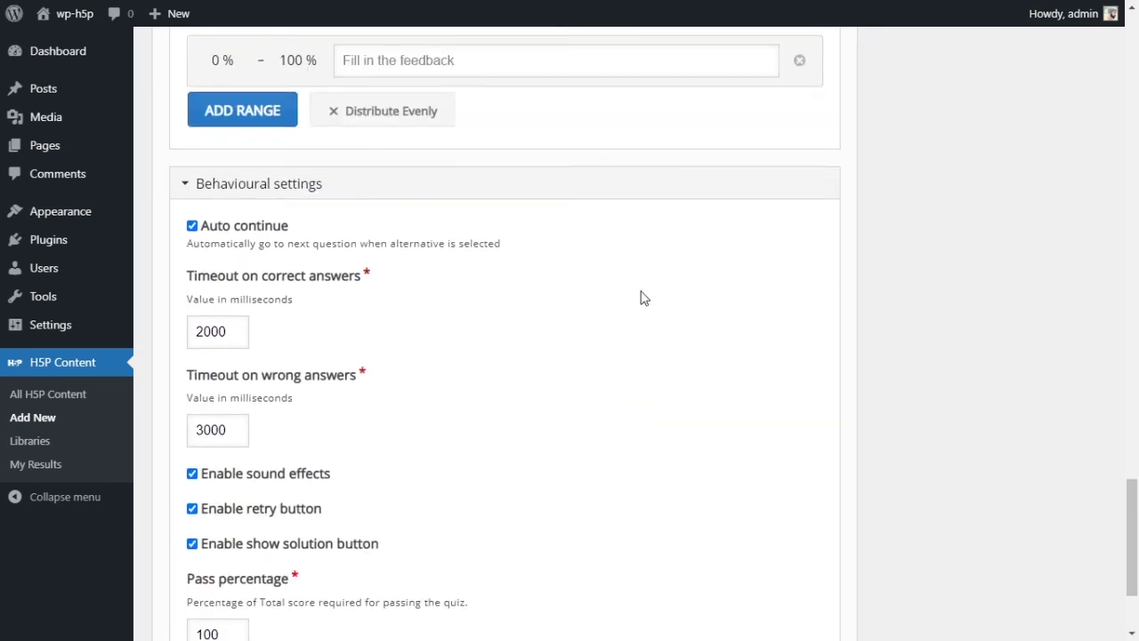
scroll(600, 305, down, 1)
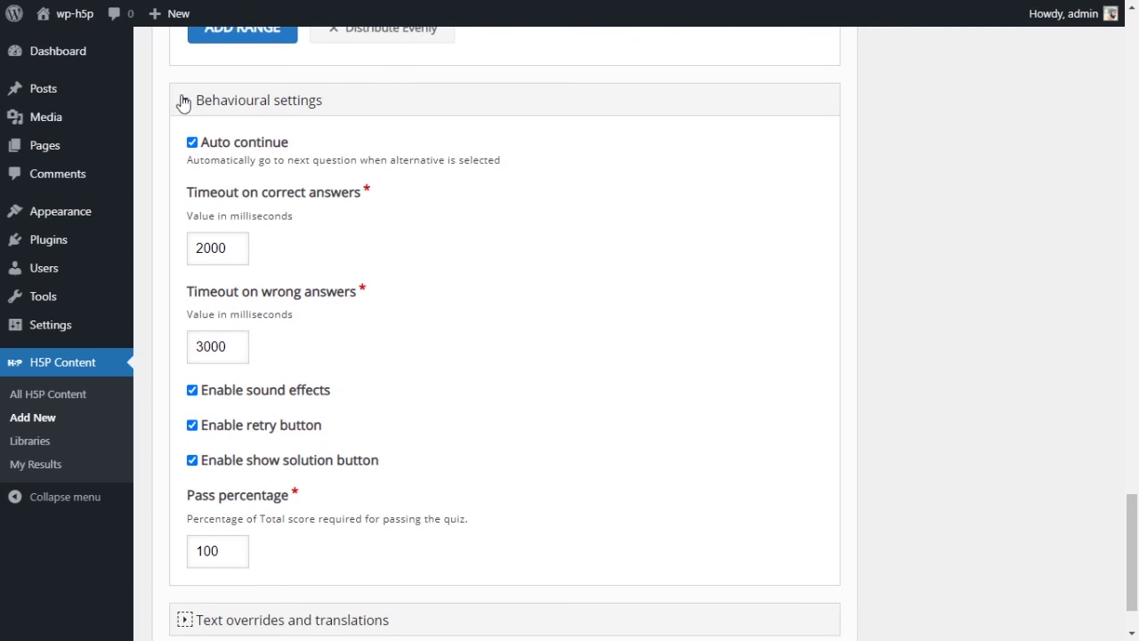
click(182, 100)
scroll(312, 296, up, 1)
click(183, 284)
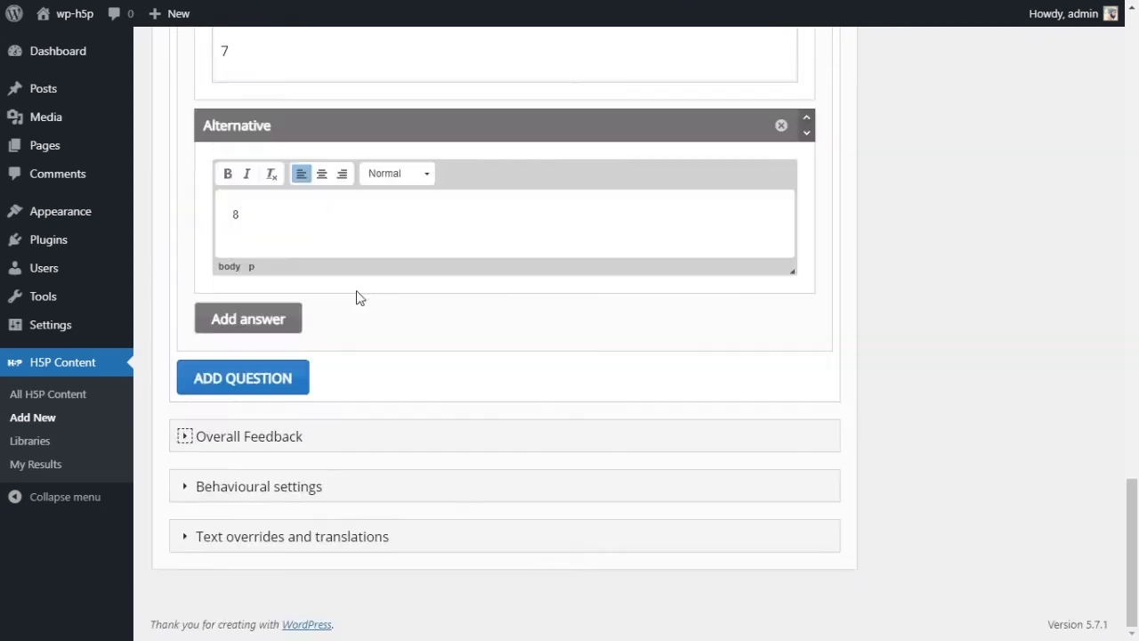
Step: Turn off 'Display toolbar below content' and create the Single Choice Set
scroll(958, 298, up, 1)
scroll(958, 302, up, 15)
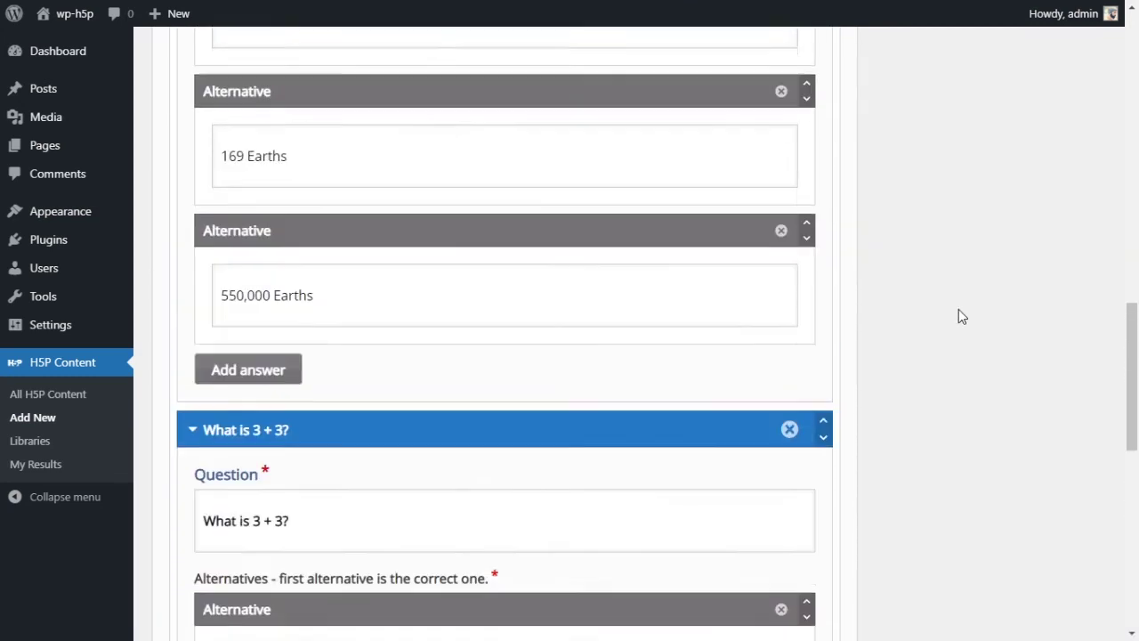
scroll(937, 290, up, 2)
scroll(961, 283, up, 1)
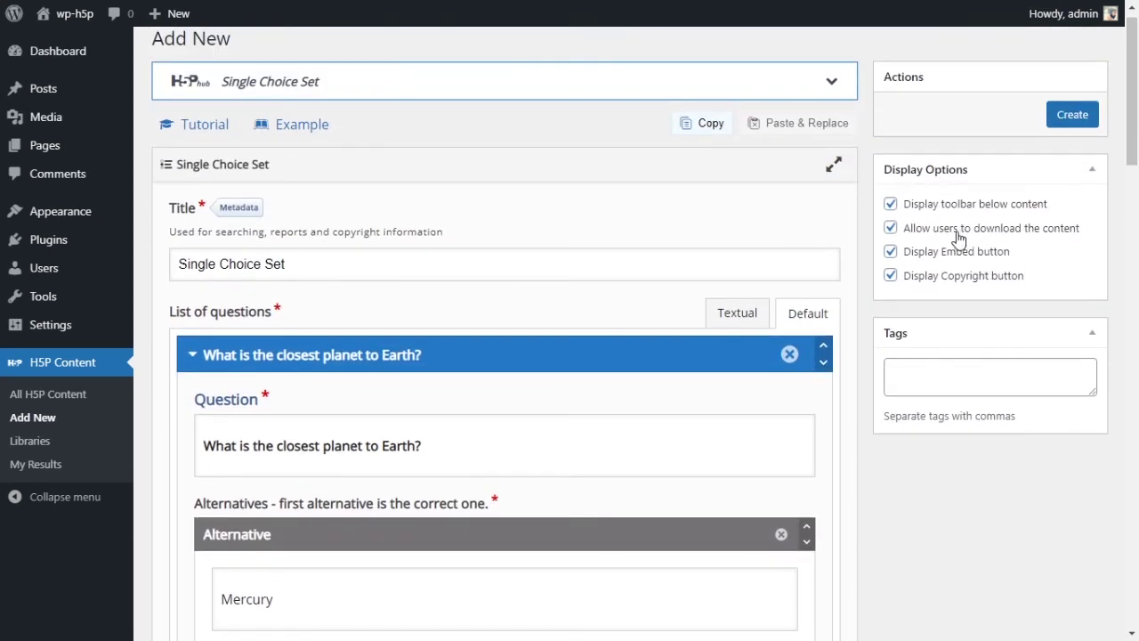
click(891, 205)
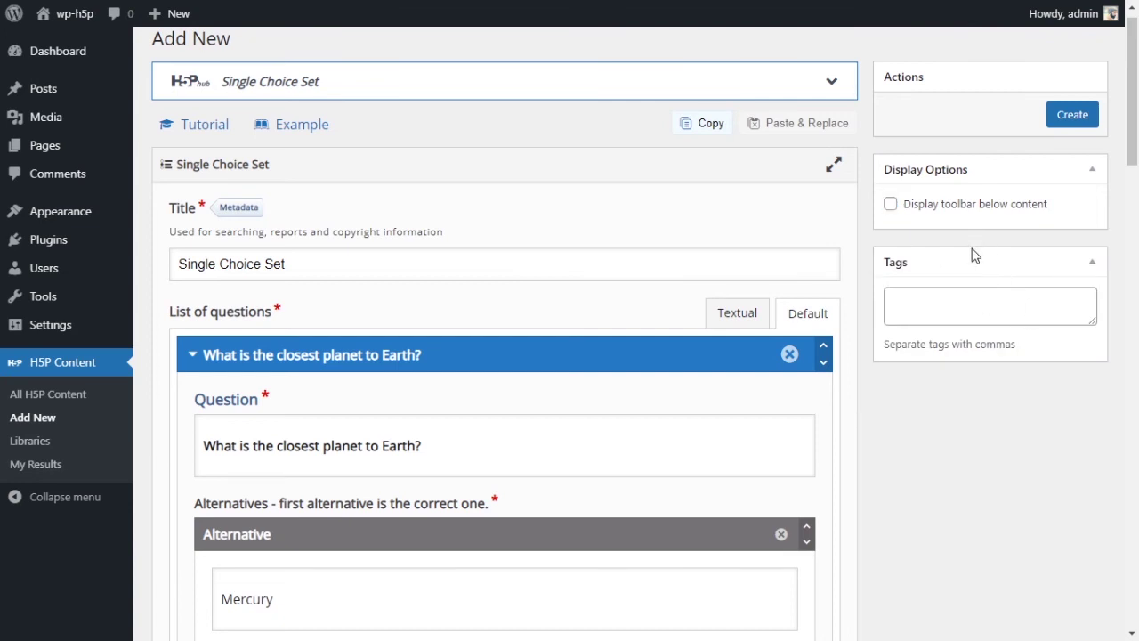
click(1075, 127)
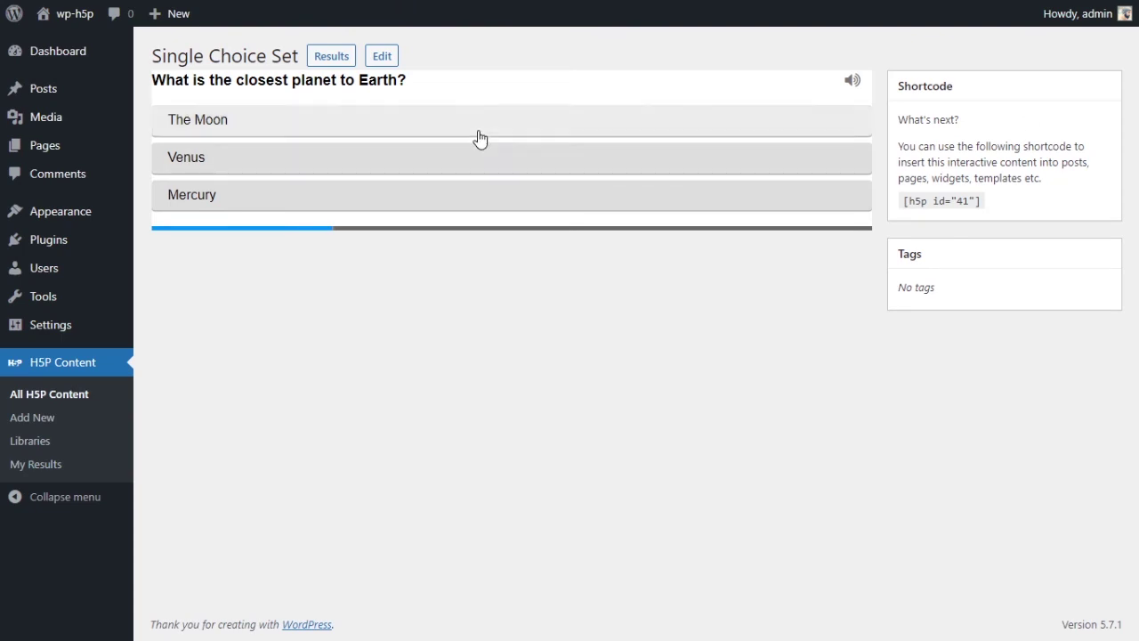
Step: Pick Mercury for 'What is the closest planet to Earth?' in the preview
drag(405, 82, 165, 82)
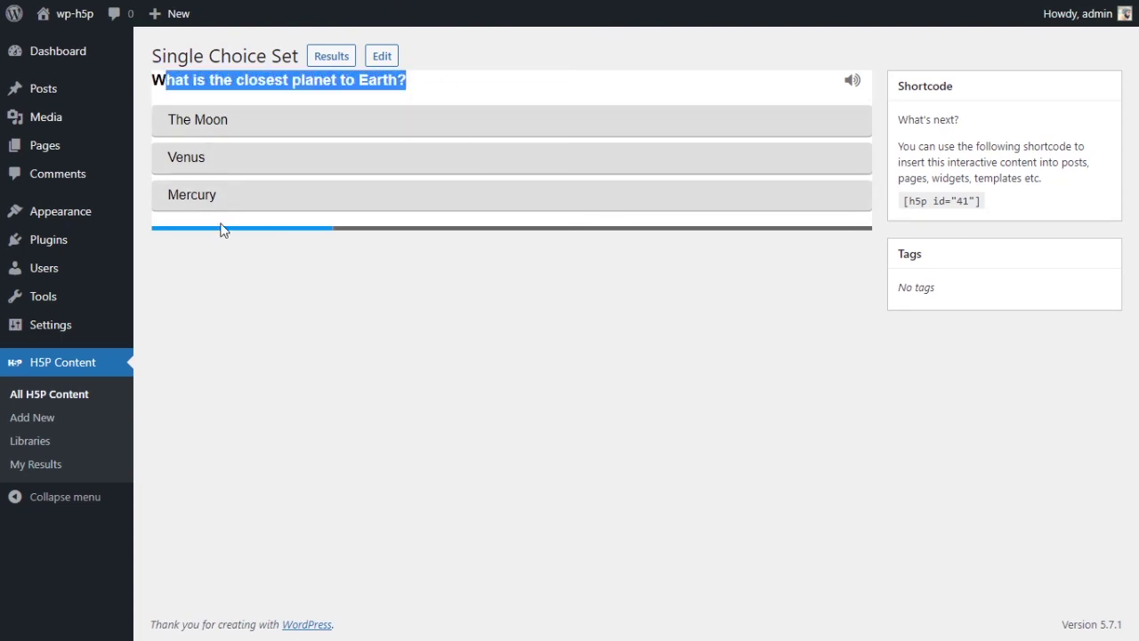
mouse_move(312, 234)
click(848, 86)
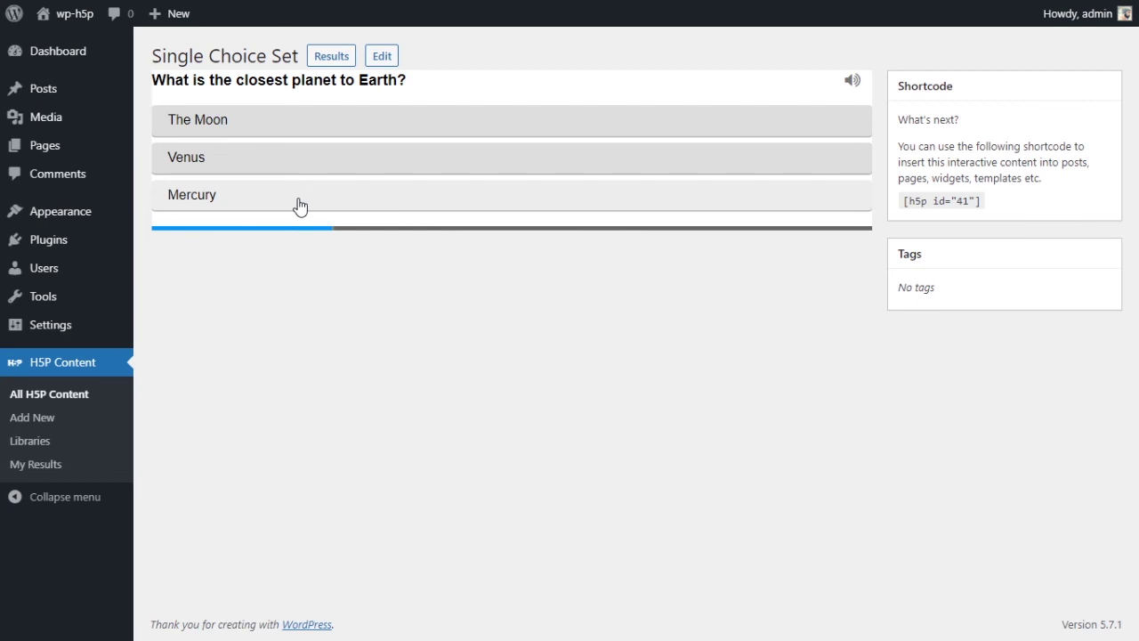
click(298, 206)
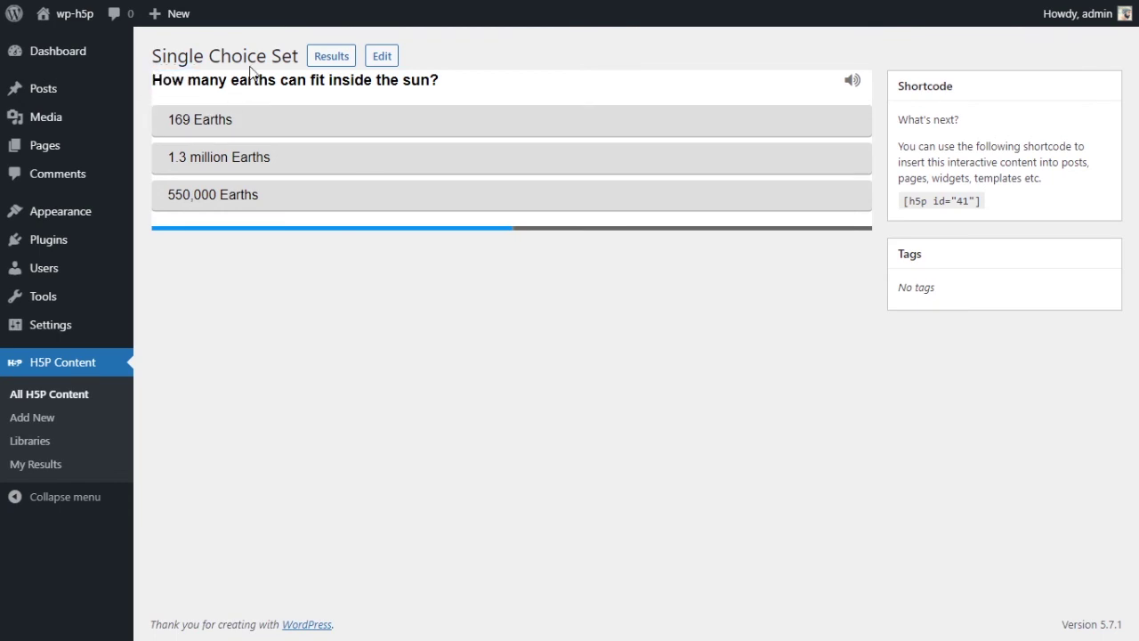
Step: Pick '169 Earths' for 'How many earths can fit inside the sun?'
drag(276, 71, 449, 82)
click(449, 82)
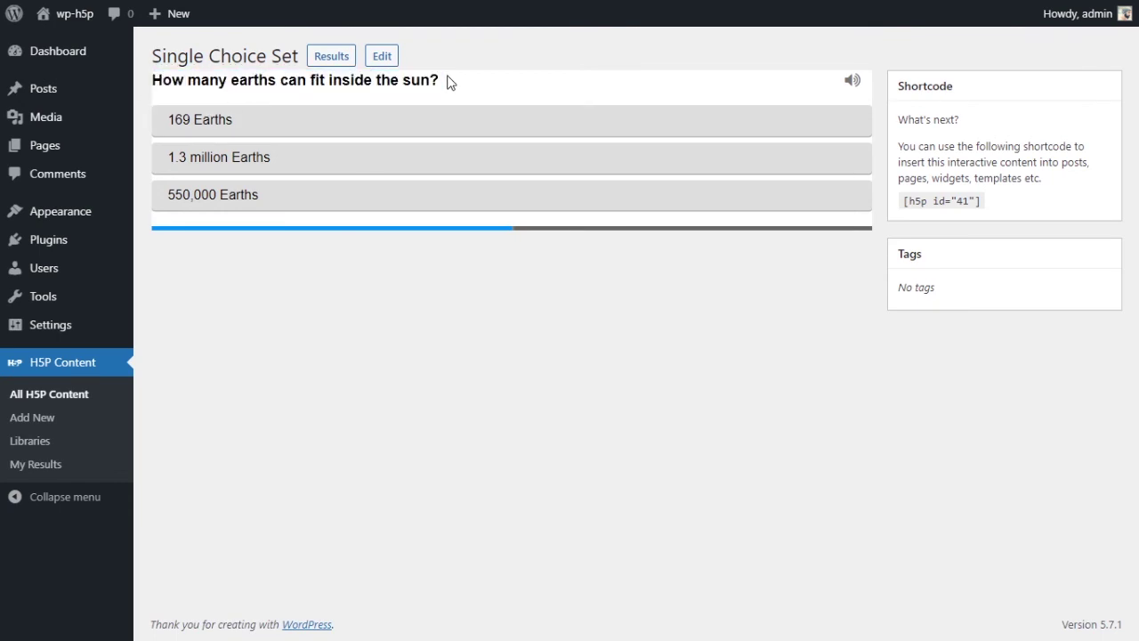
click(386, 124)
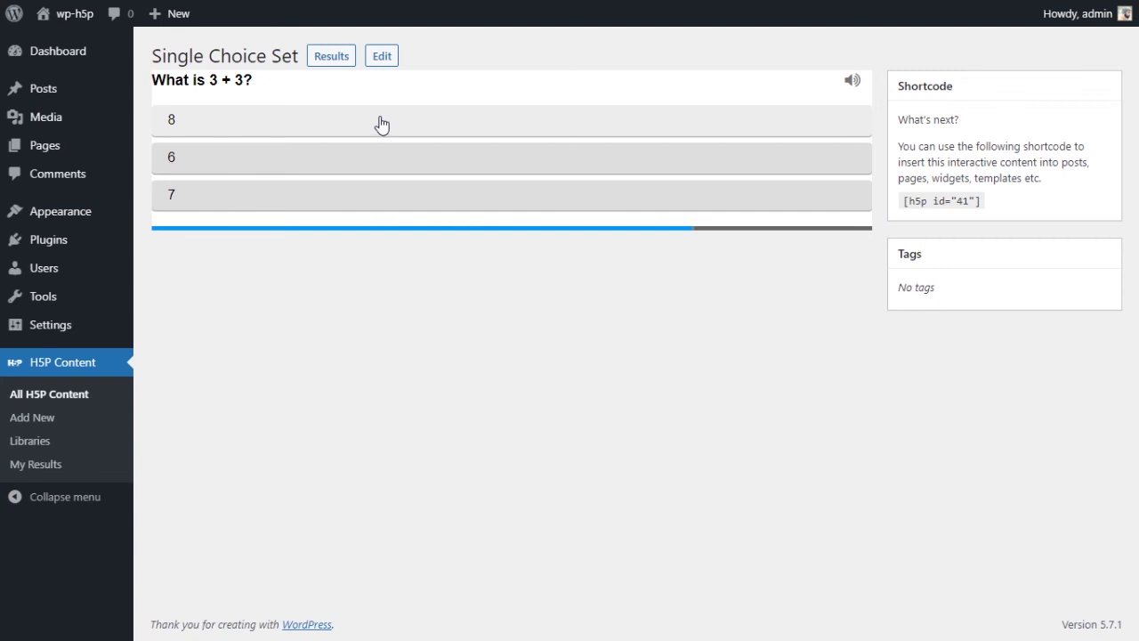
Step: Answer 'What is 3 + 3?' with 6 to reach the 2/3 results screen
click(314, 163)
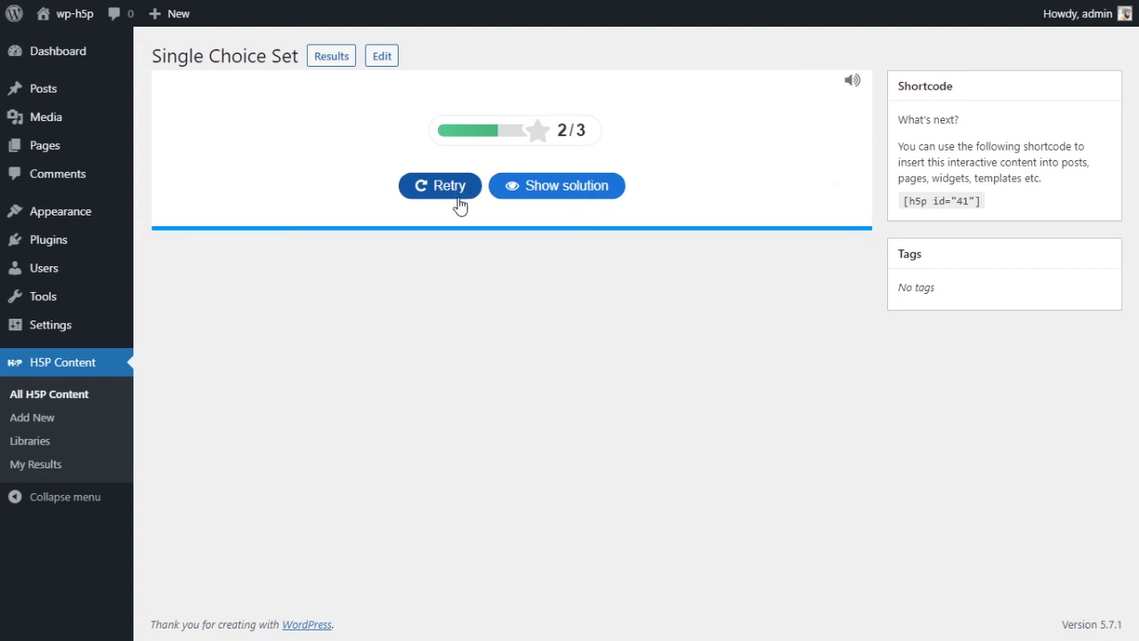
Step: Show the solution list, then select the shortcode [h5p id="41"] for copying
click(528, 194)
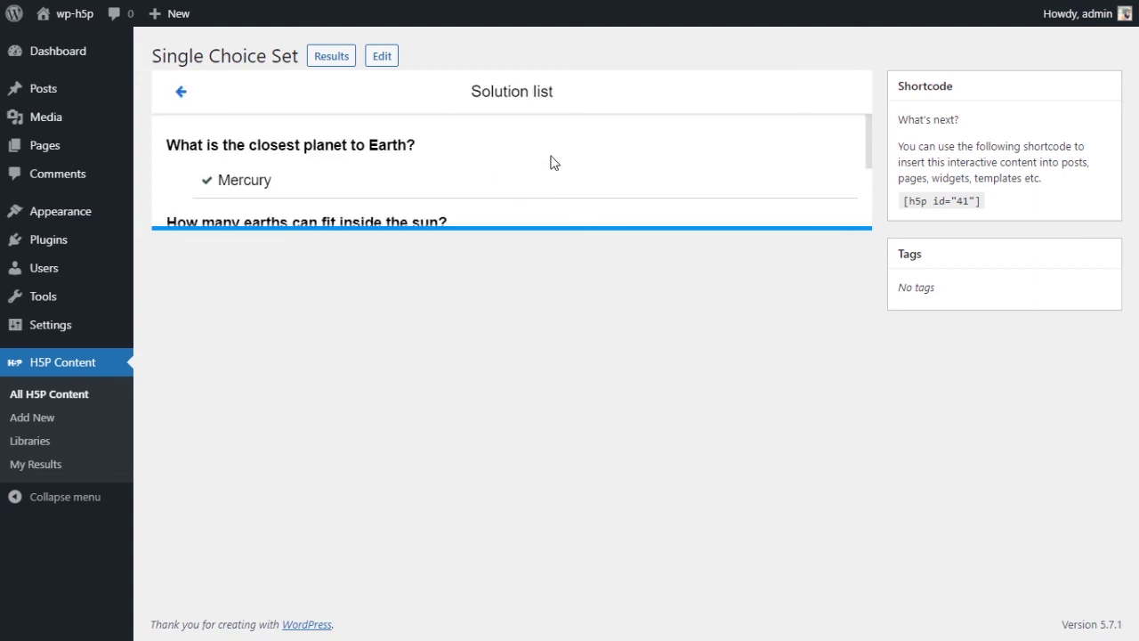
scroll(587, 156, down, 2)
scroll(587, 161, up, 2)
scroll(587, 162, down, 3)
scroll(560, 177, up, 3)
scroll(279, 181, down, 3)
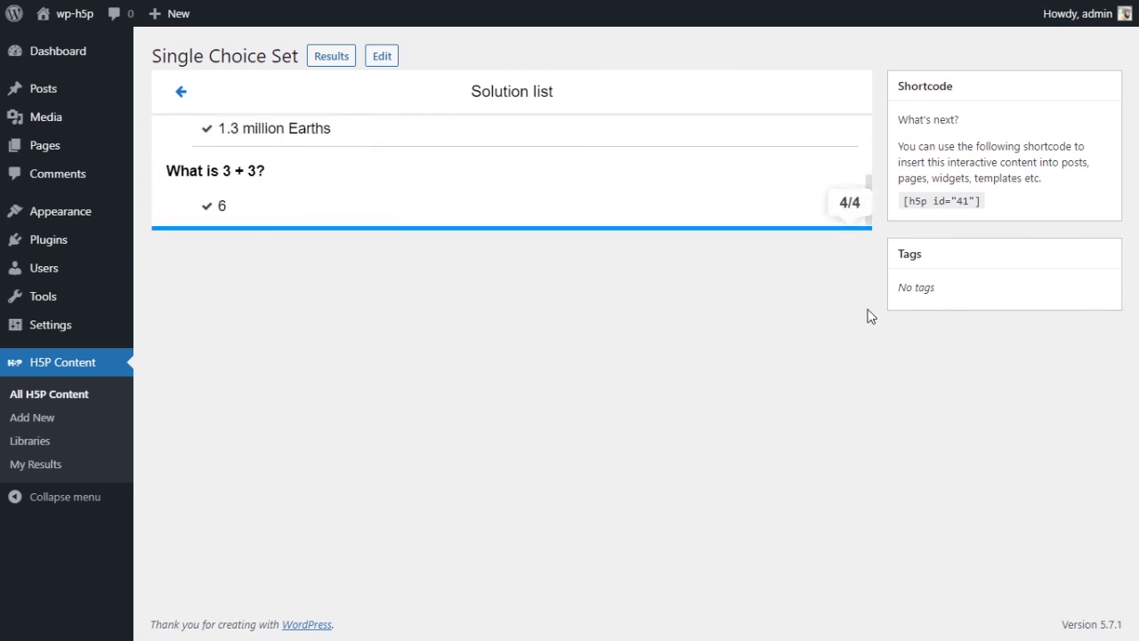
triple_click(950, 200)
key(ctrl+c)
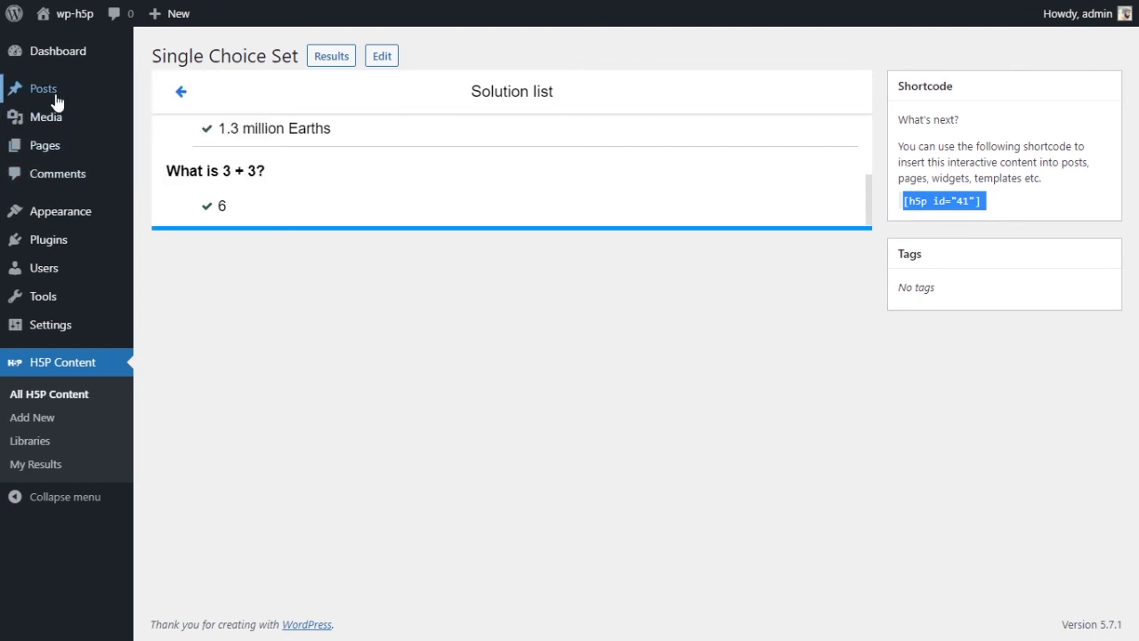
mouse_move(56, 100)
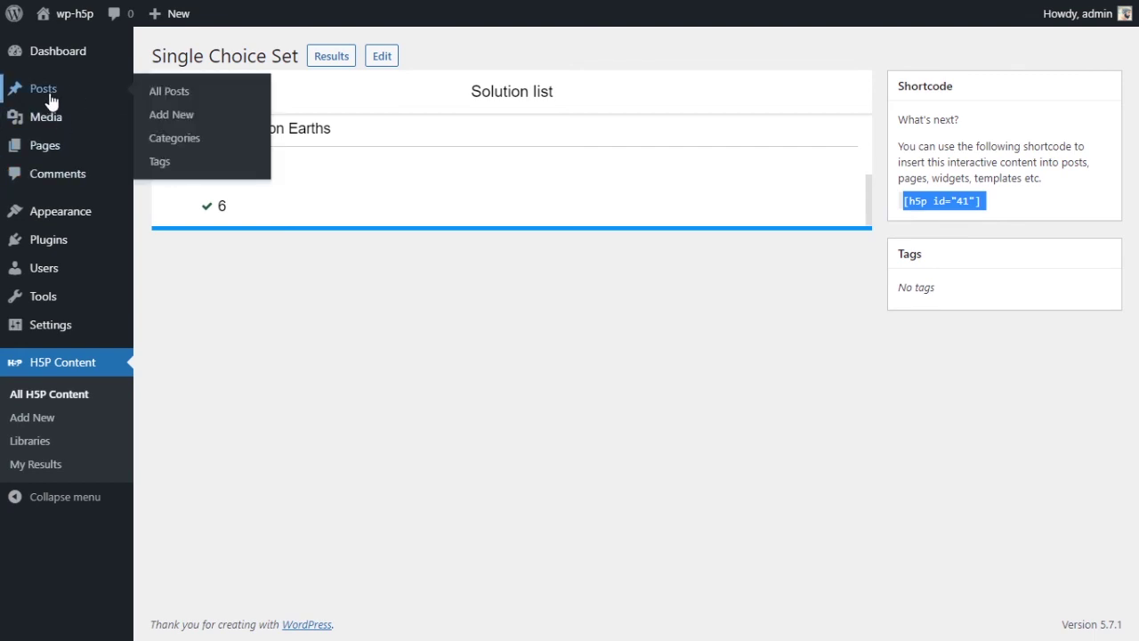
Step: Start a new post titled '#19 Single choice set'
click(187, 129)
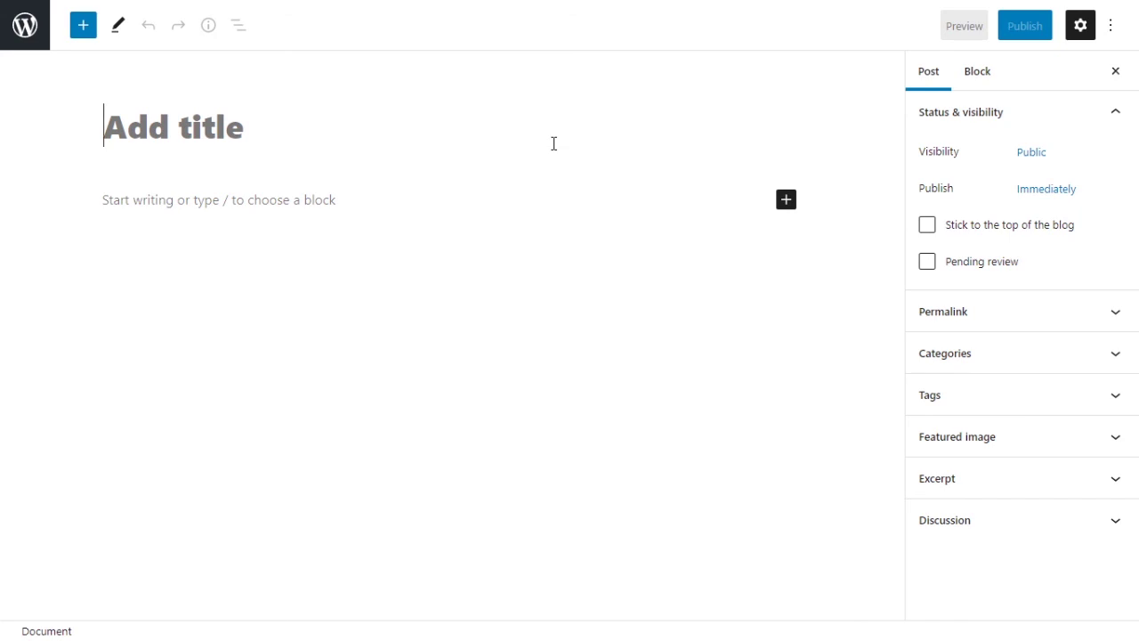
text(#19)
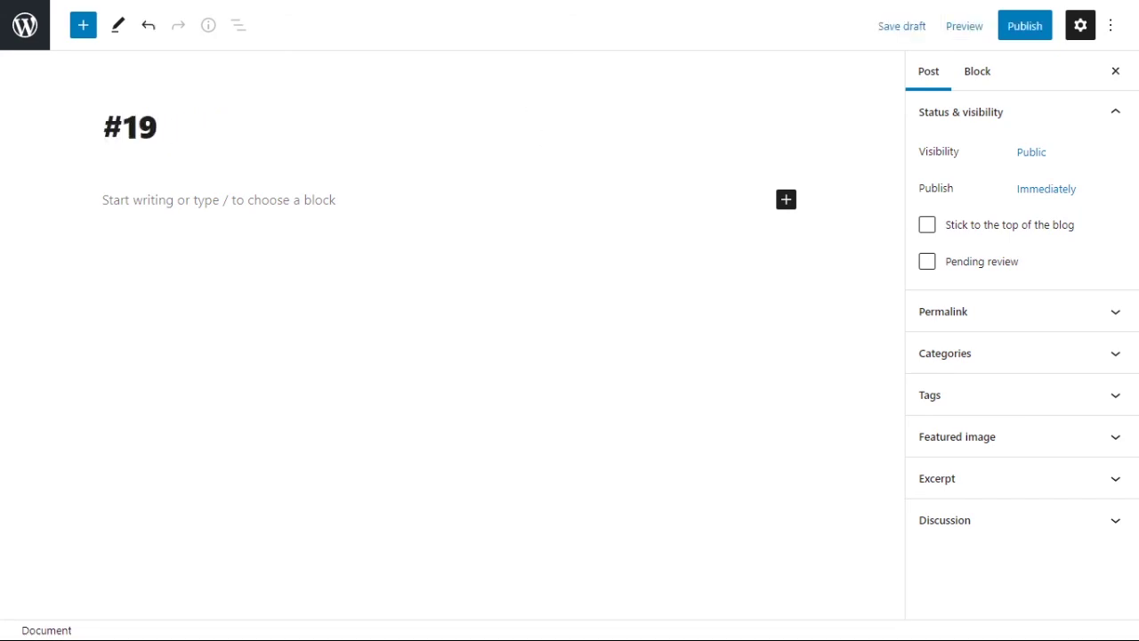
text( Single choice )
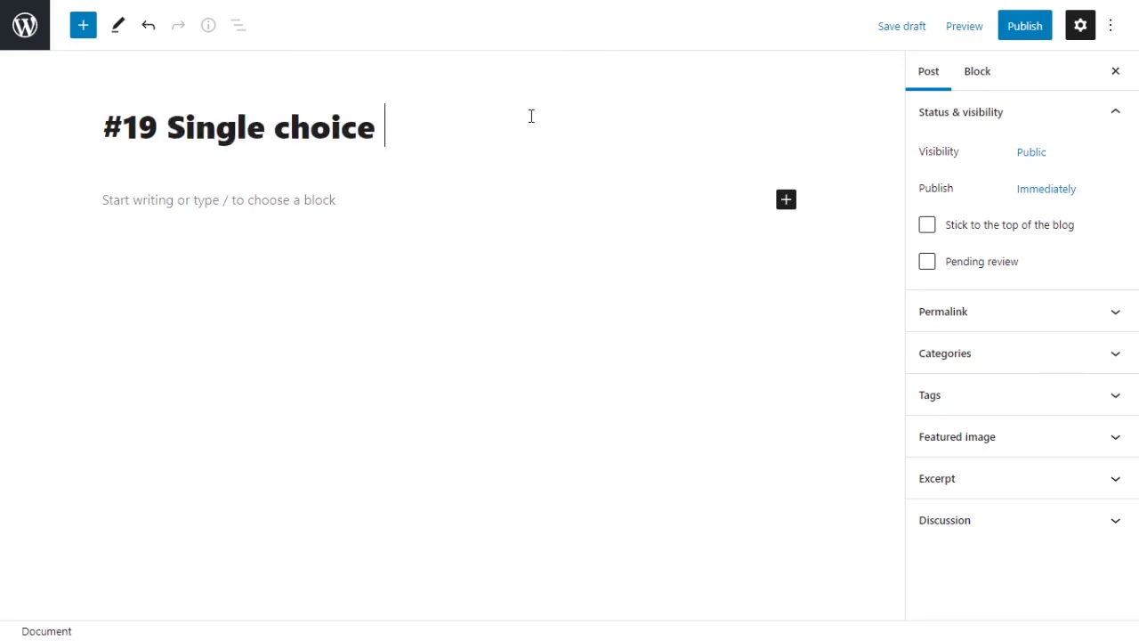
text(S)
key(BackSpace)
text(set)
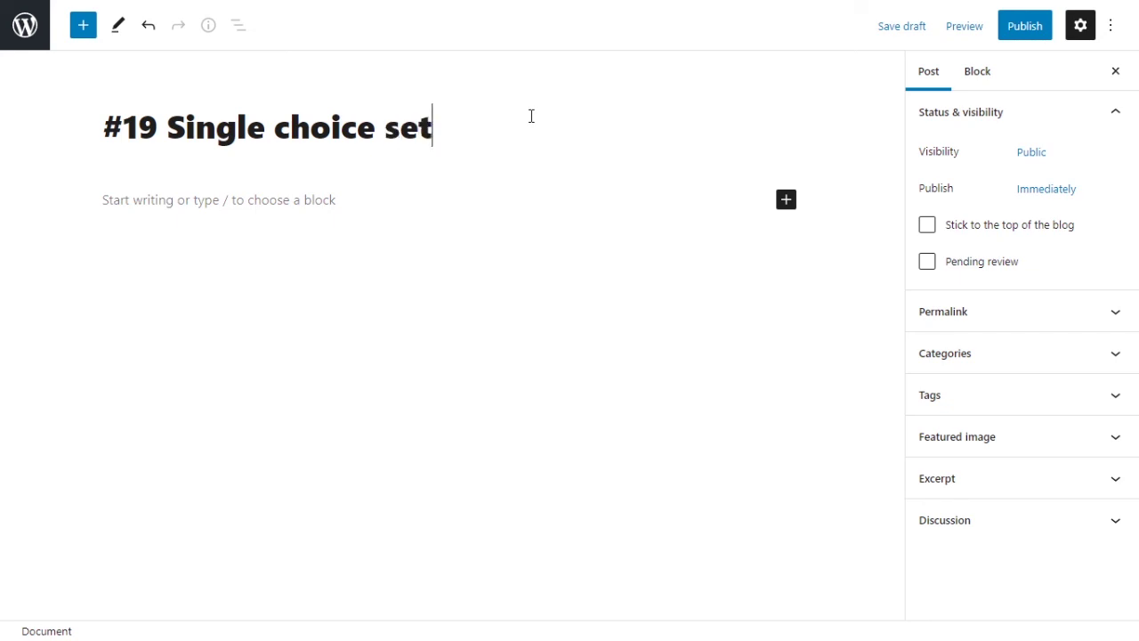
Step: Add a Shortcode block to the body containing [h5p id="41"]
click(480, 207)
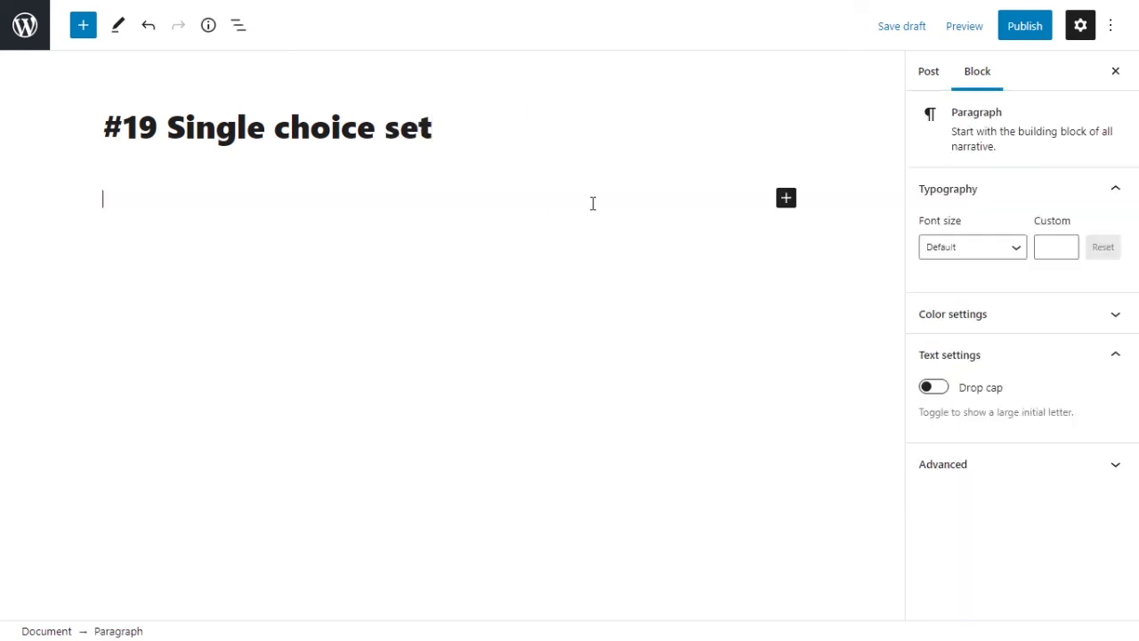
click(789, 202)
text(sho)
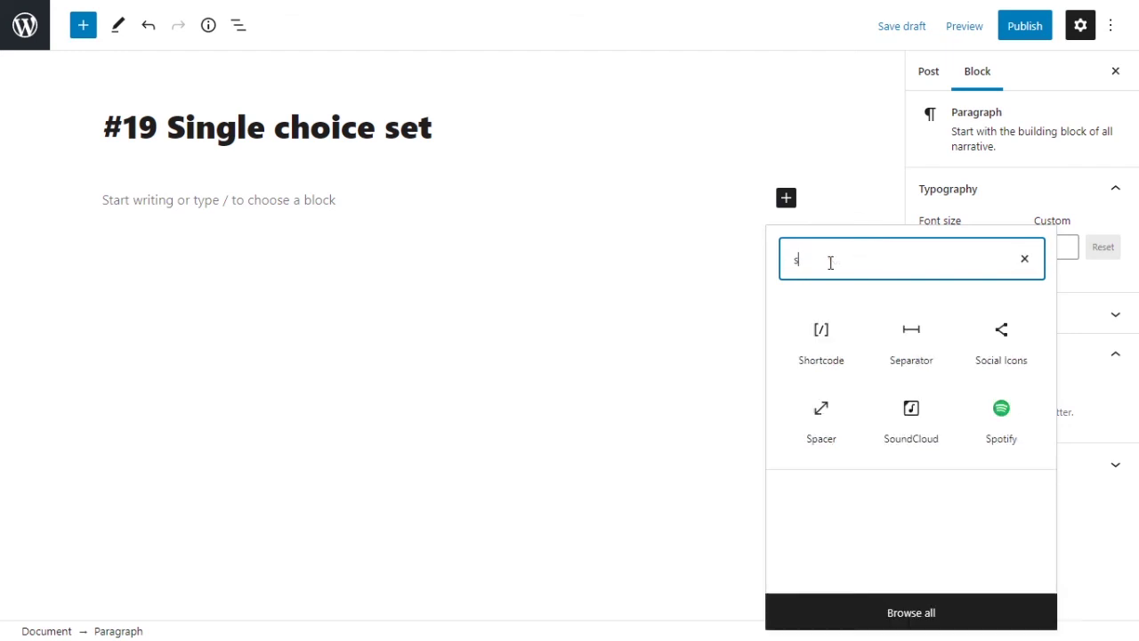
click(820, 337)
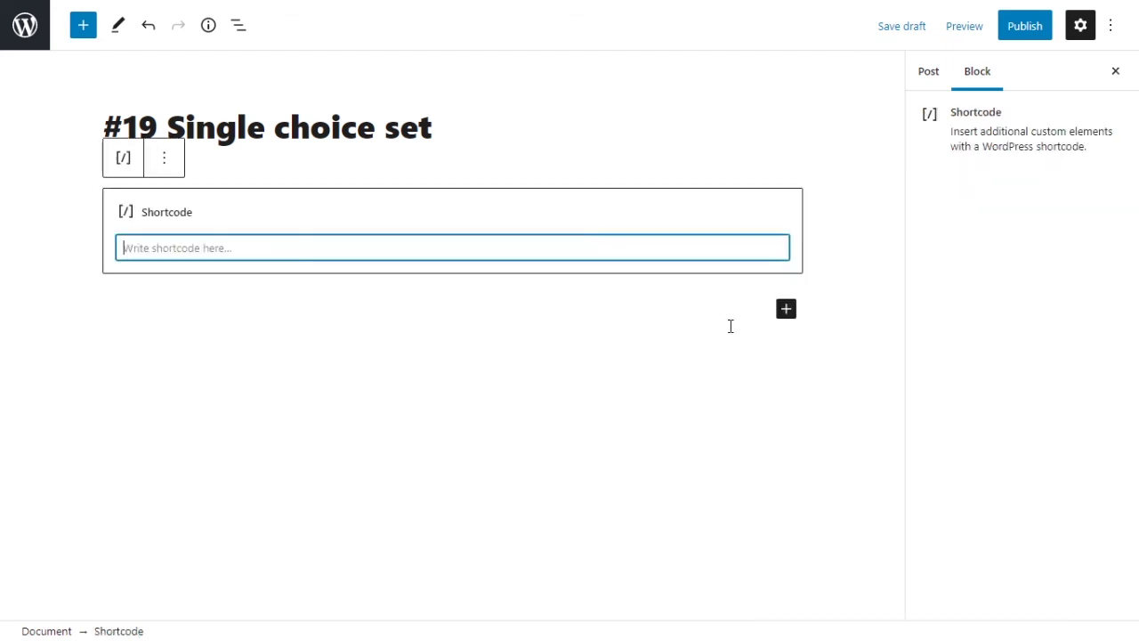
key(ctrl+v)
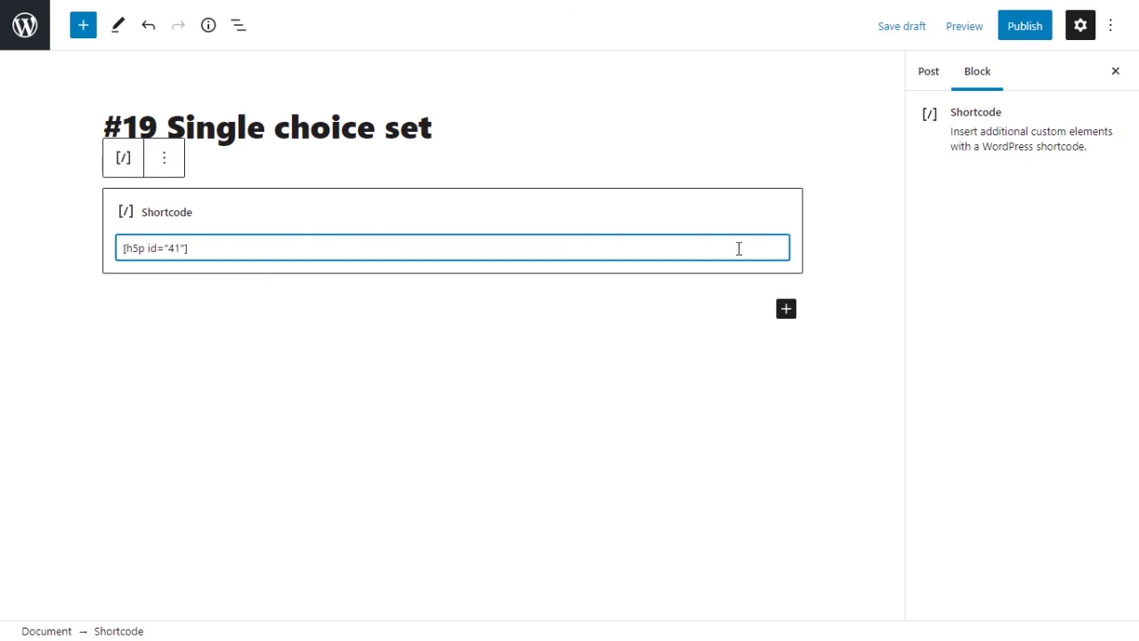
Step: Publish the '#19 Single choice set' post and view it on the site
click(1018, 38)
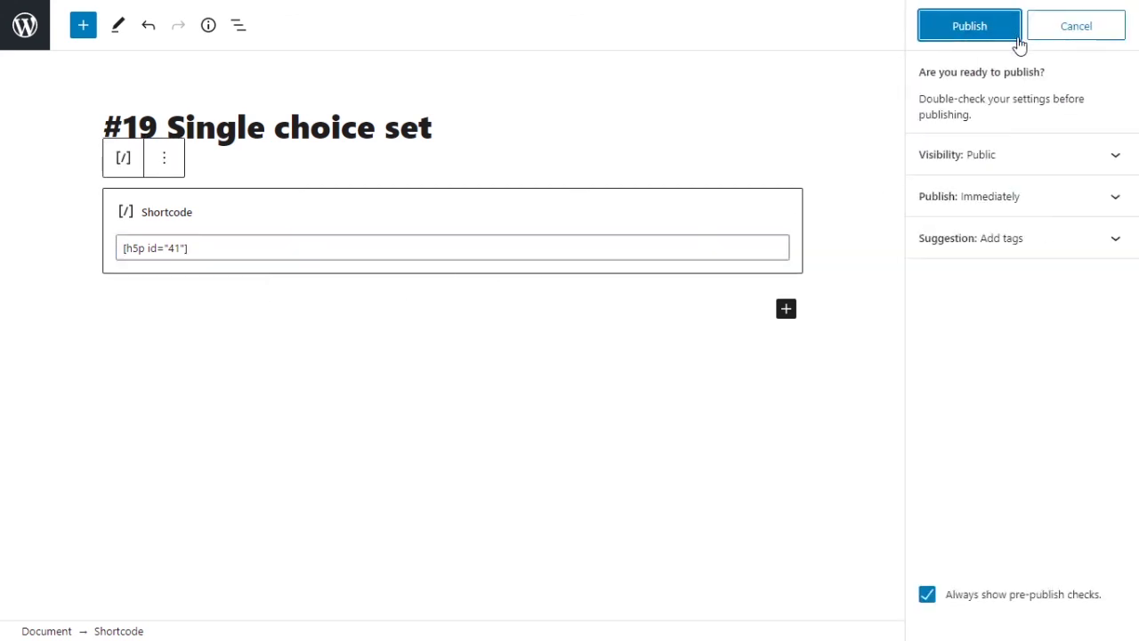
click(955, 43)
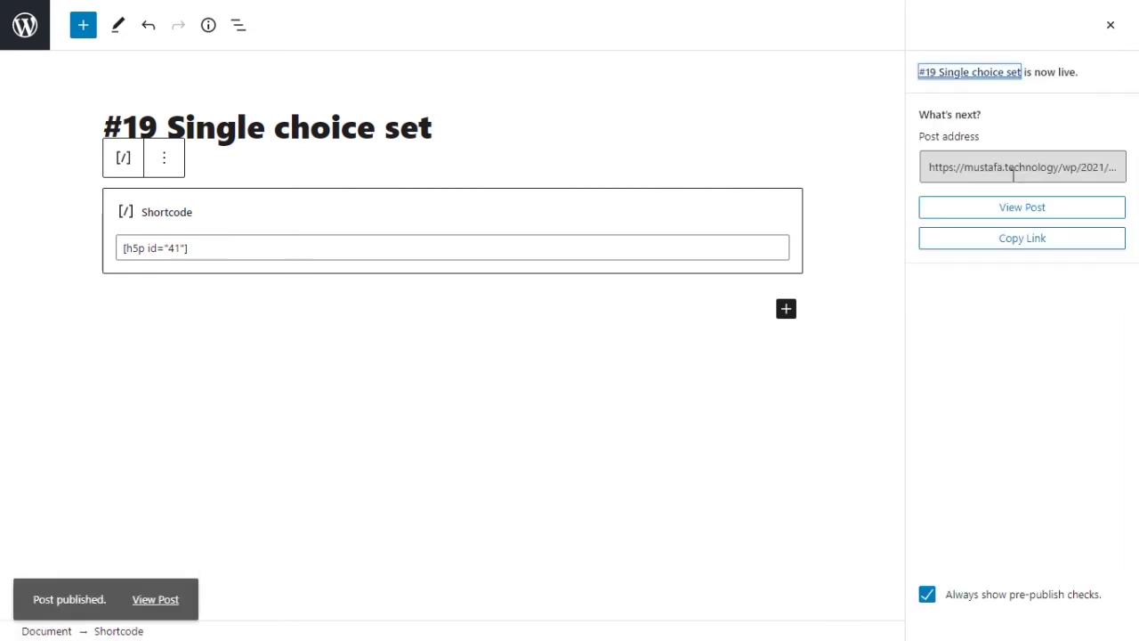
click(990, 213)
click(938, 218)
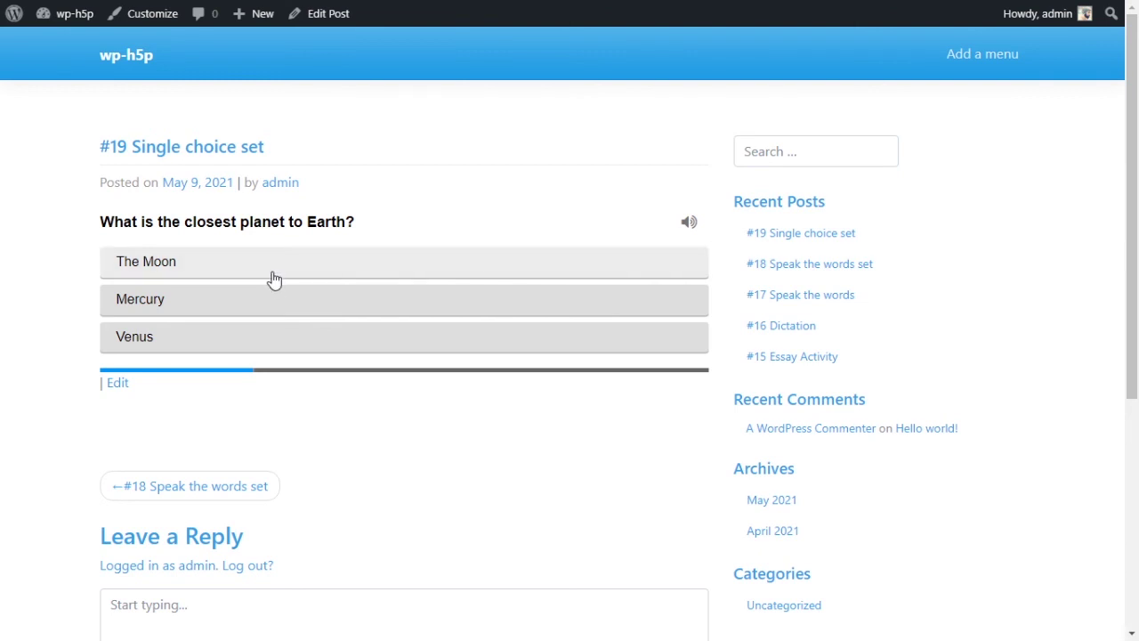
Step: Answer Mercury, 1.3 million Earths and 6 on the live quiz for 3/3
click(261, 318)
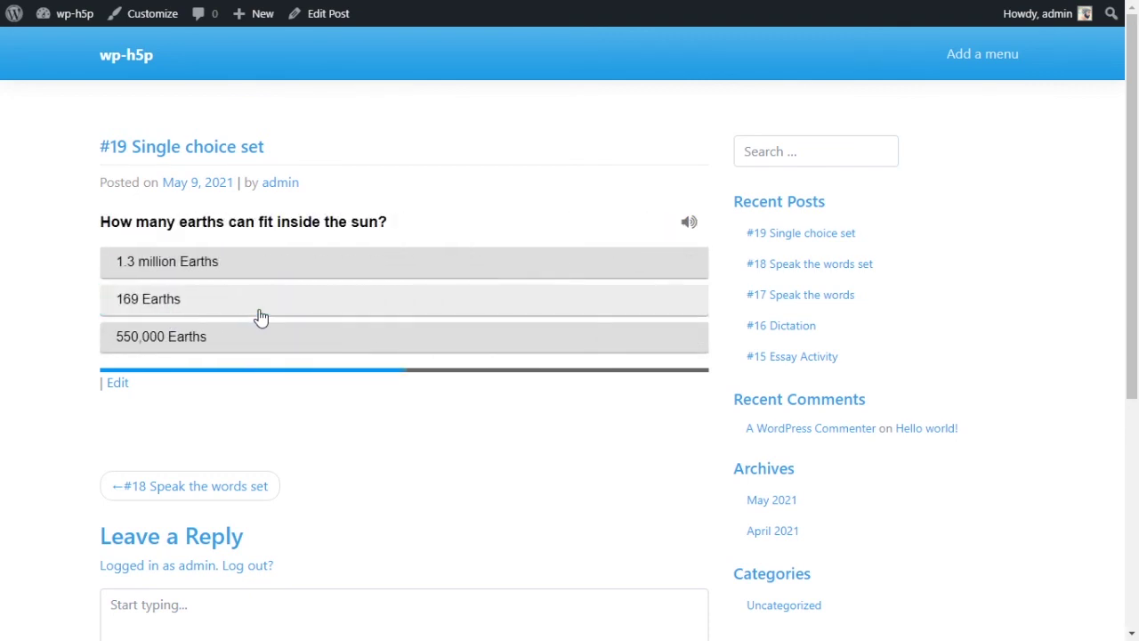
click(255, 281)
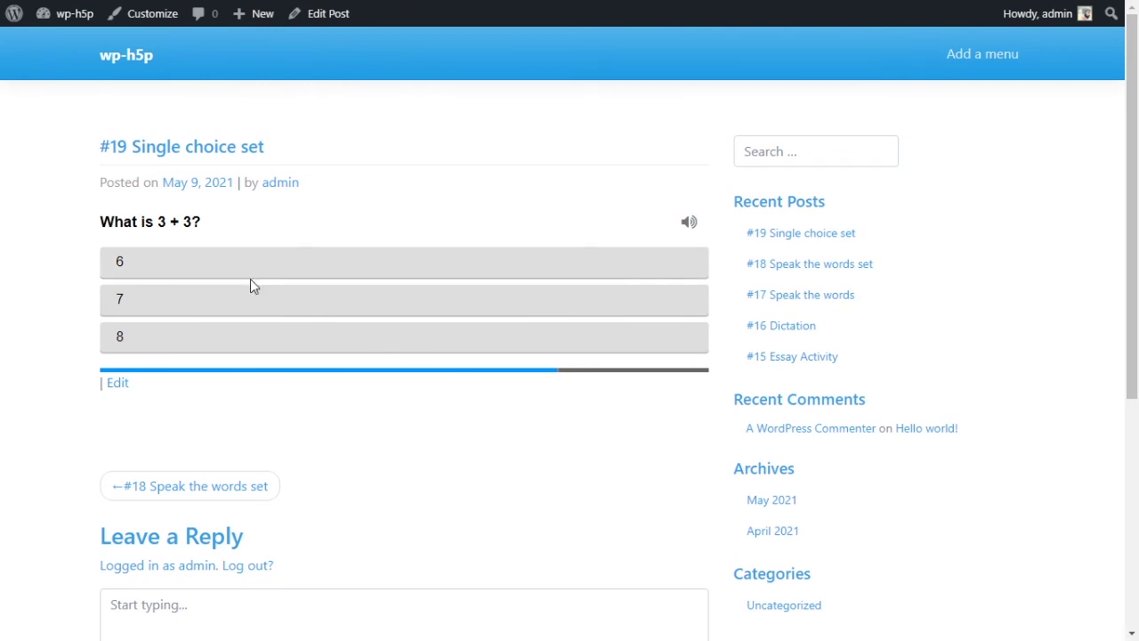
click(256, 266)
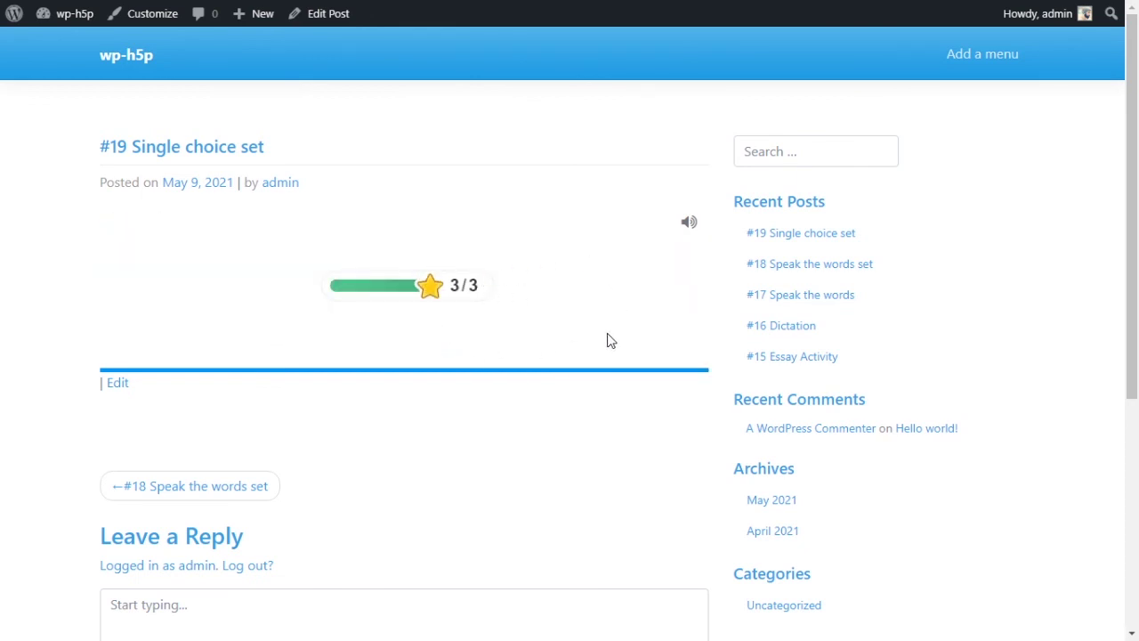
scroll(546, 356, down, 3)
scroll(548, 357, up, 3)
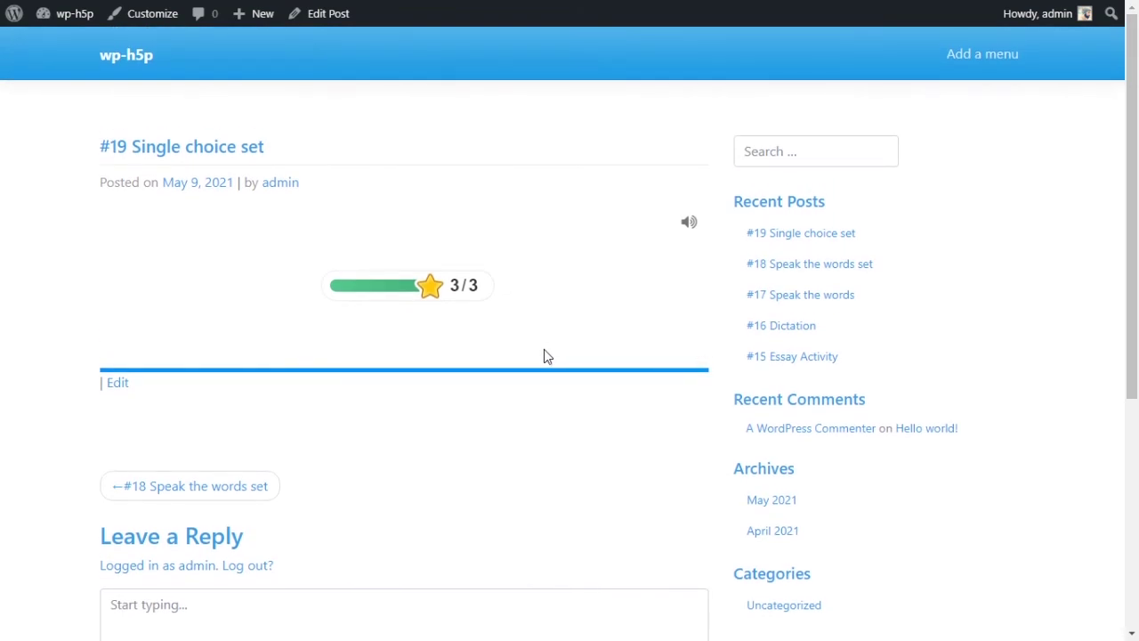